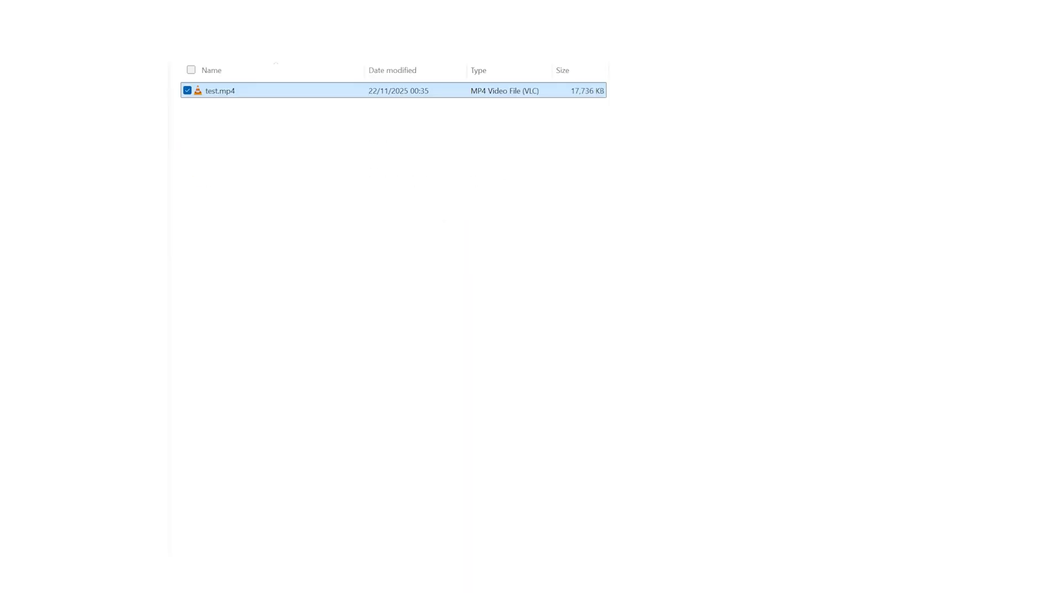
Run batch_reconstruct.bat from the 05 SCRIPT folder, allowing it past the security warning.
double_click(218, 93)
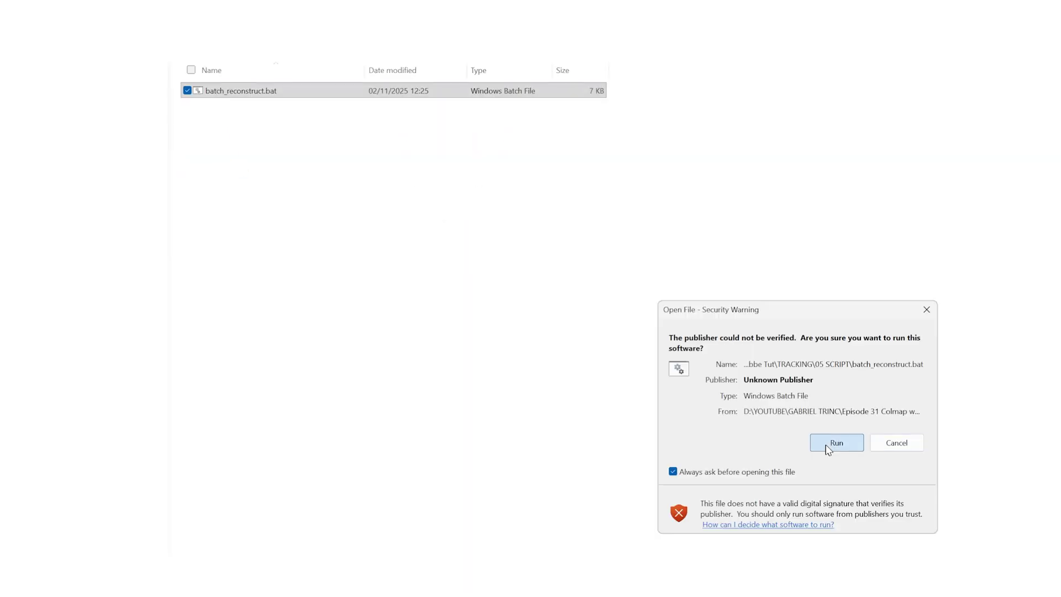
click(827, 442)
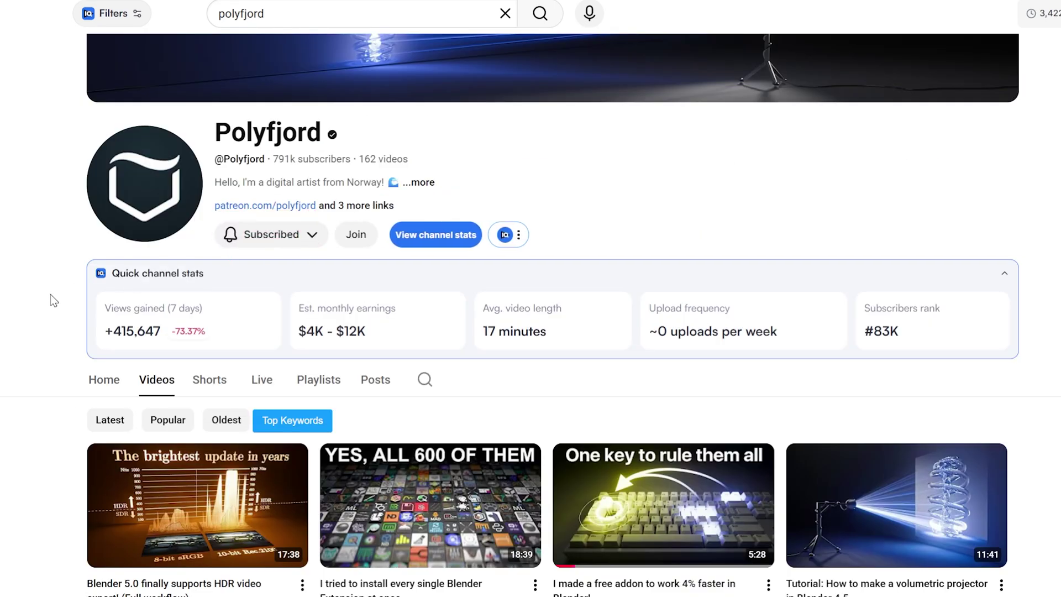
scroll(52, 298, down, 20)
scroll(49, 295, down, 18)
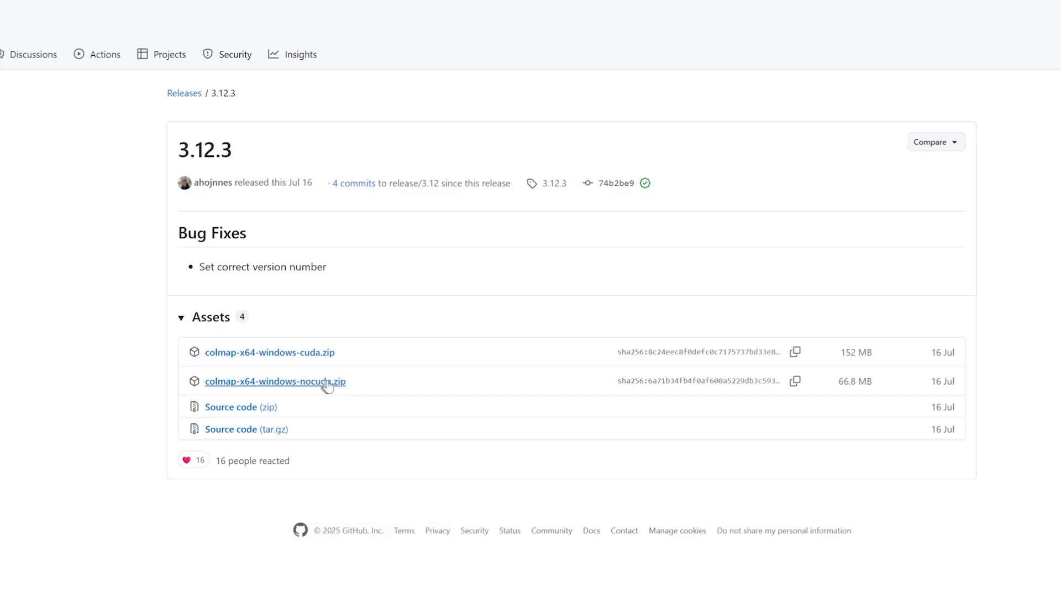
Download colmap-x64-windows-cuda.zip from the COLMAP 3.12.3 release into a newly created folder.
click(300, 354)
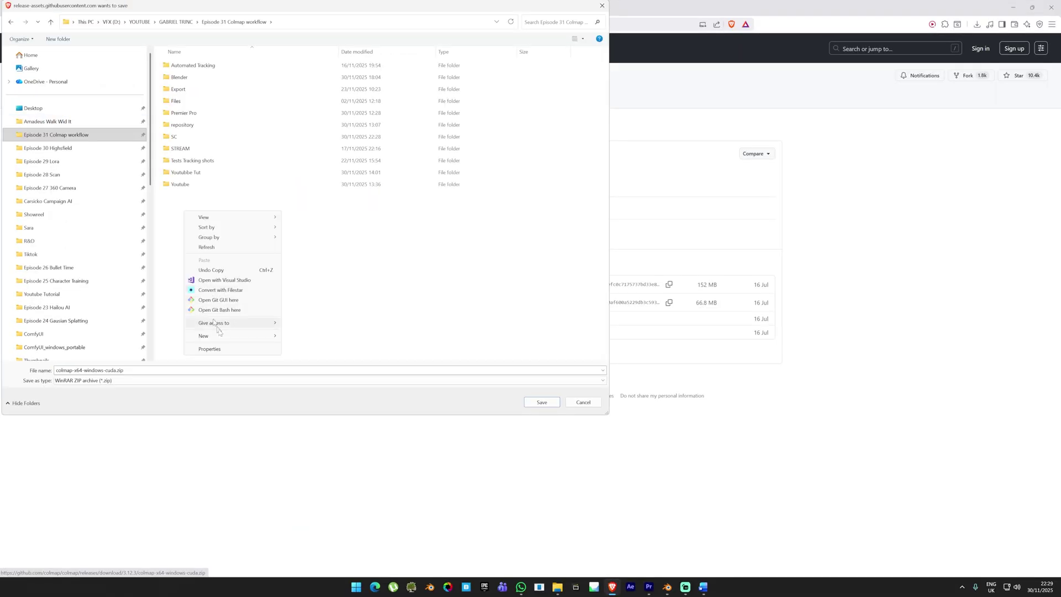
click(300, 338)
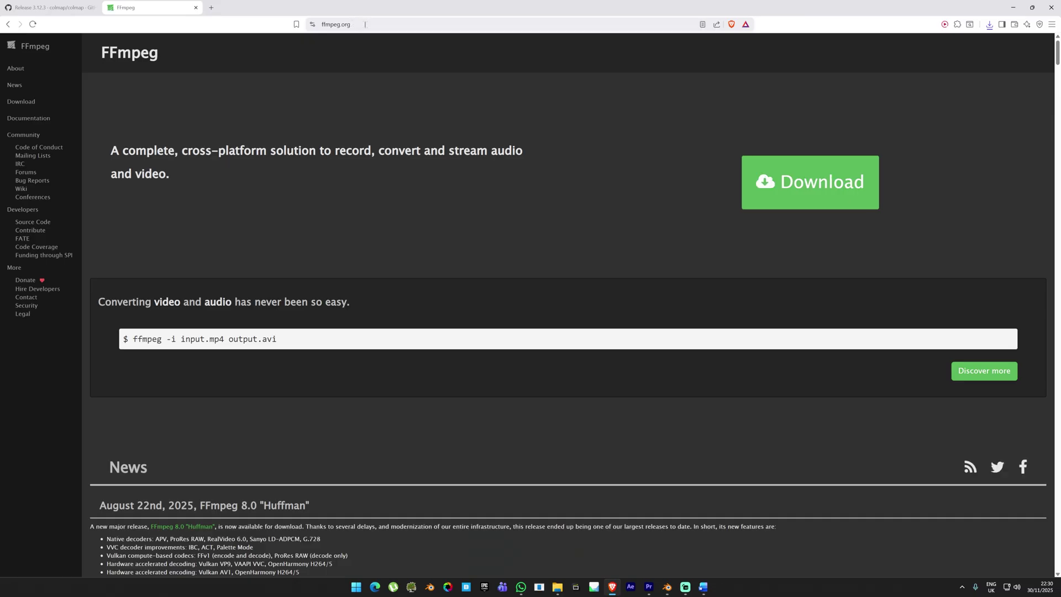
Go to FFmpeg's download page and open the gyan.dev Windows builds at its release builds section.
click(801, 172)
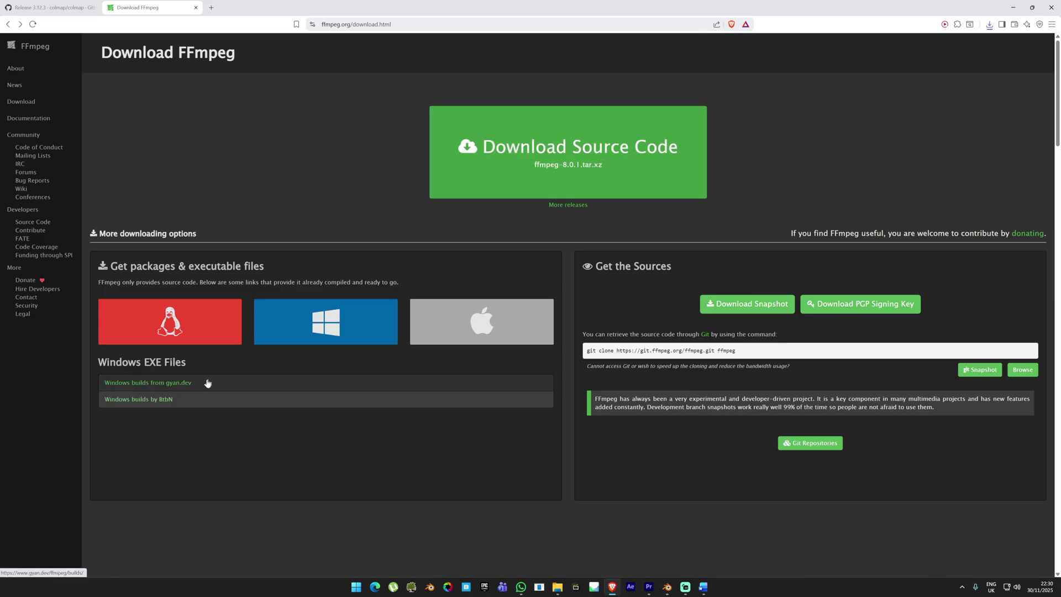
click(172, 385)
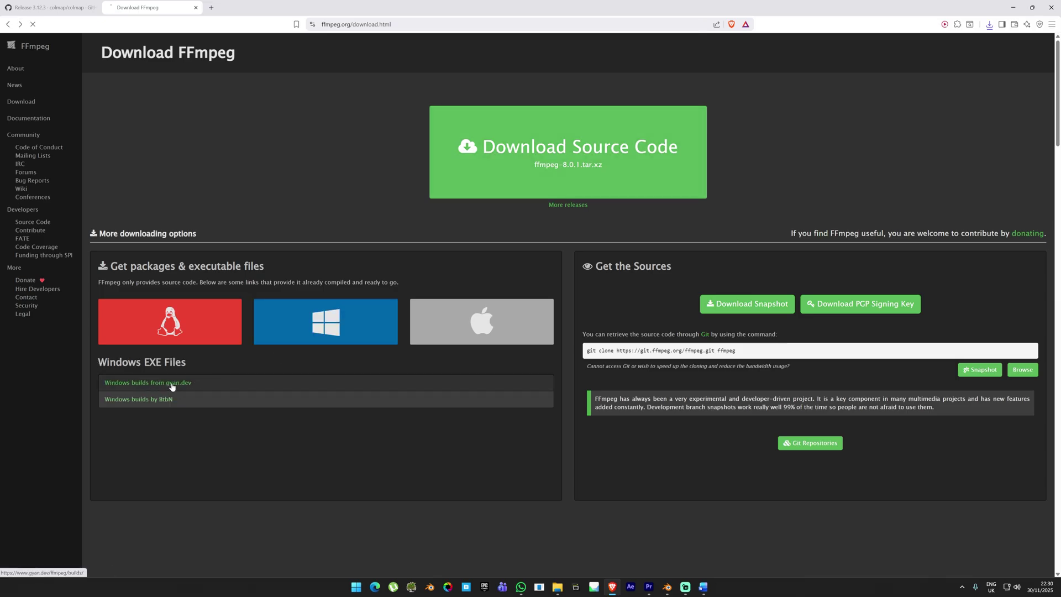
scroll(395, 262, down, 8)
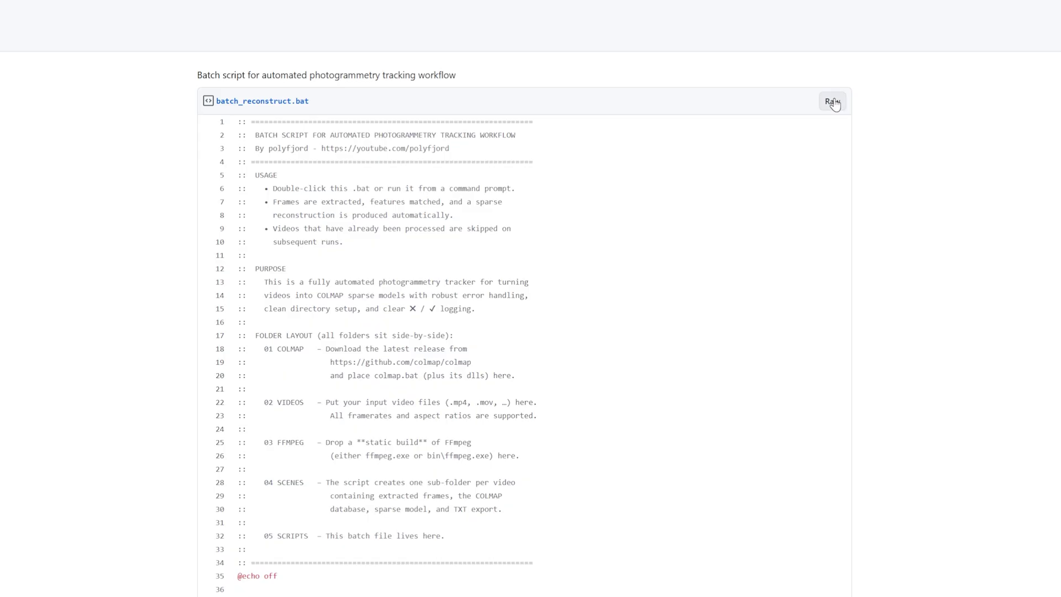
Save the raw gist as batch_reconstruct.bat, without .txt, into the TRACKING folder.
click(834, 103)
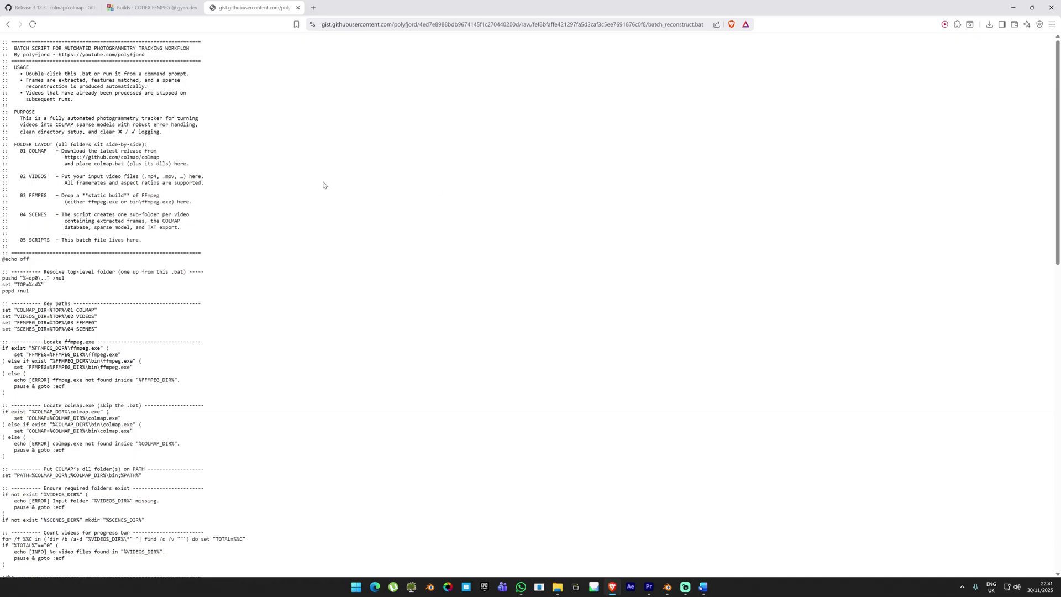
key(ctrl+s)
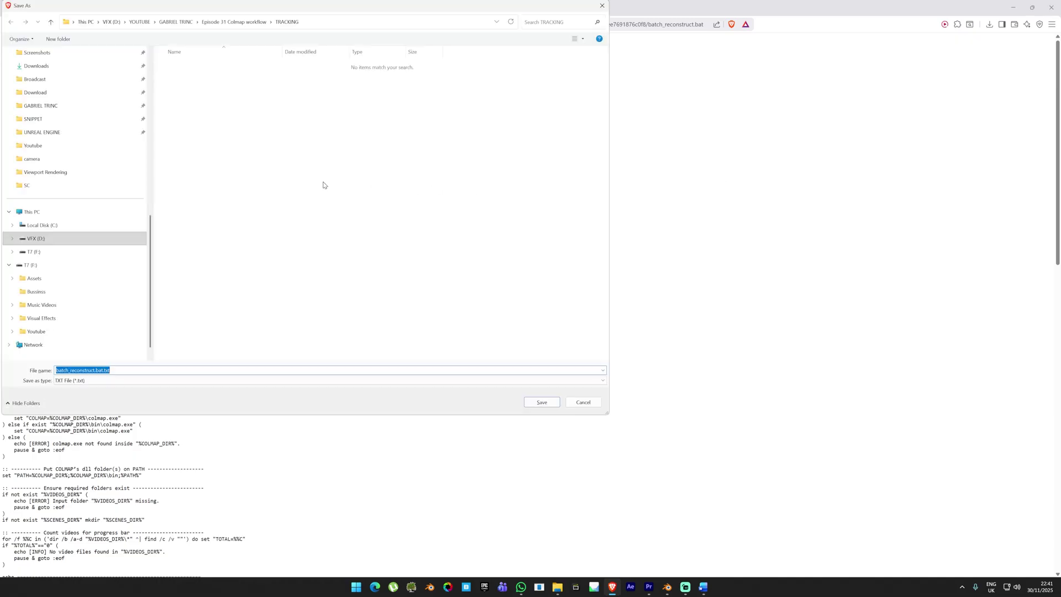
click(125, 371)
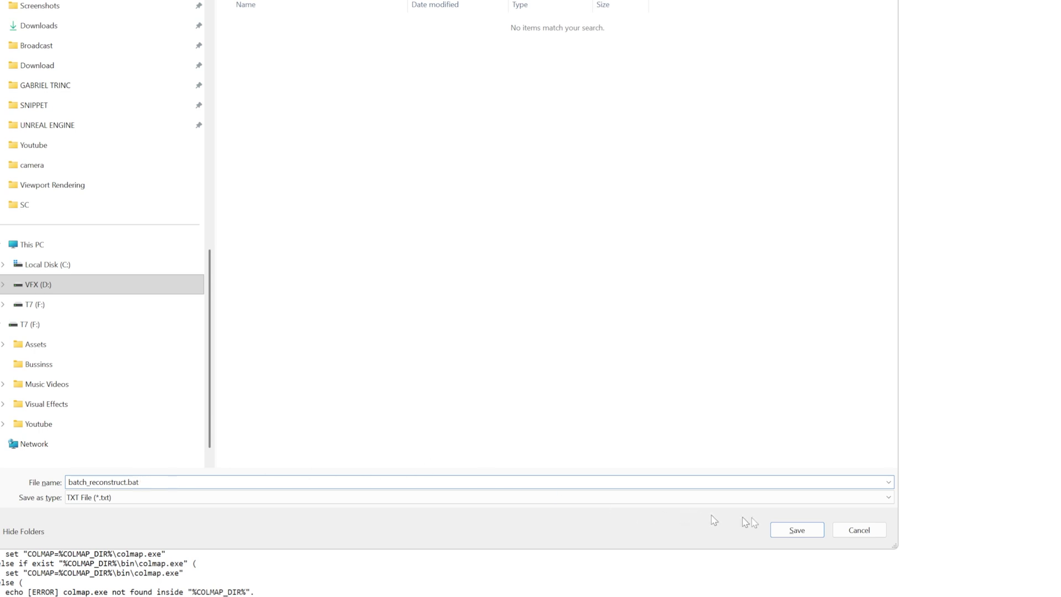
click(796, 530)
Download the Blender Photogrammetry Importer repository as a ZIP from its GitHub page.
click(437, 24)
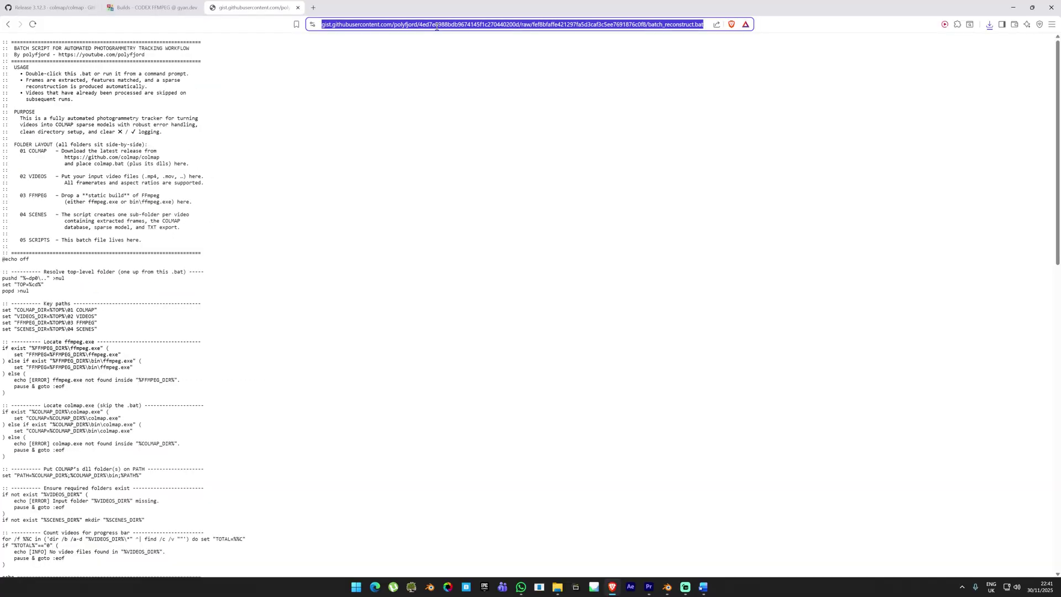
text(https://github.com/SBCV/Blender-Addon-Photogrammetry-Importer)
key(Return)
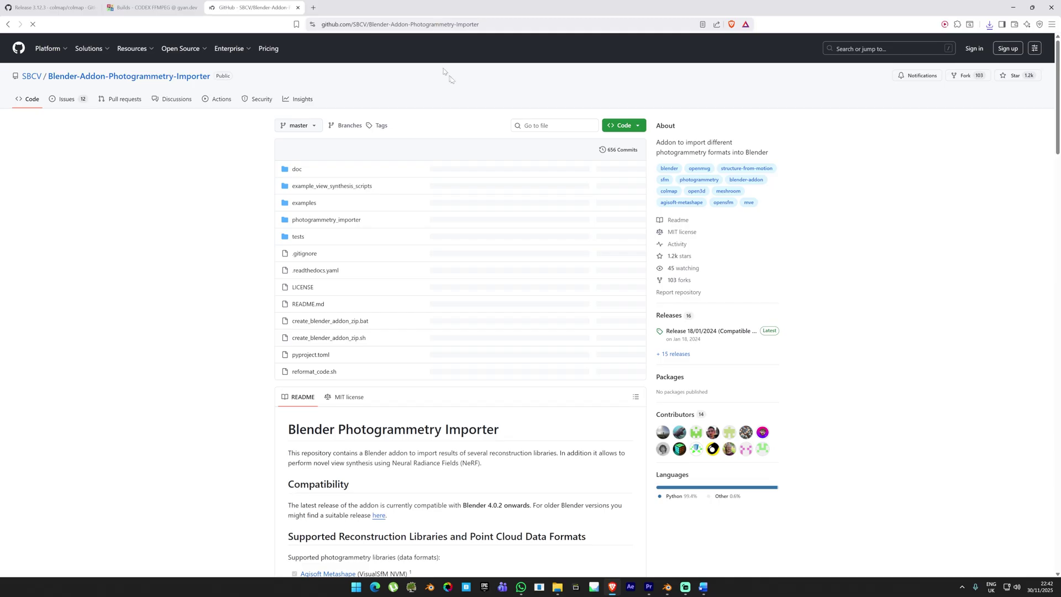
click(642, 129)
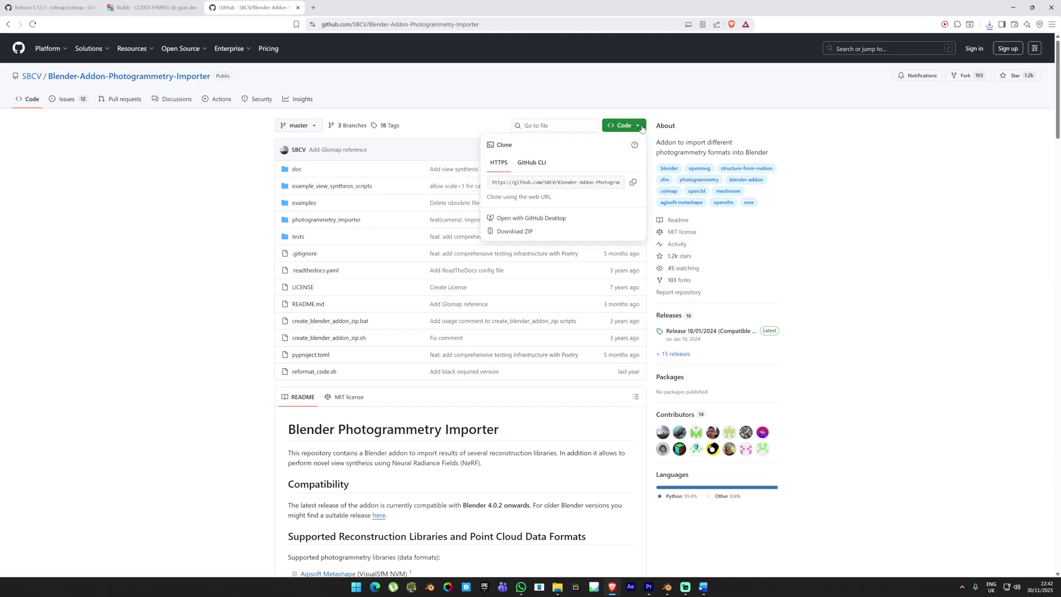
click(537, 237)
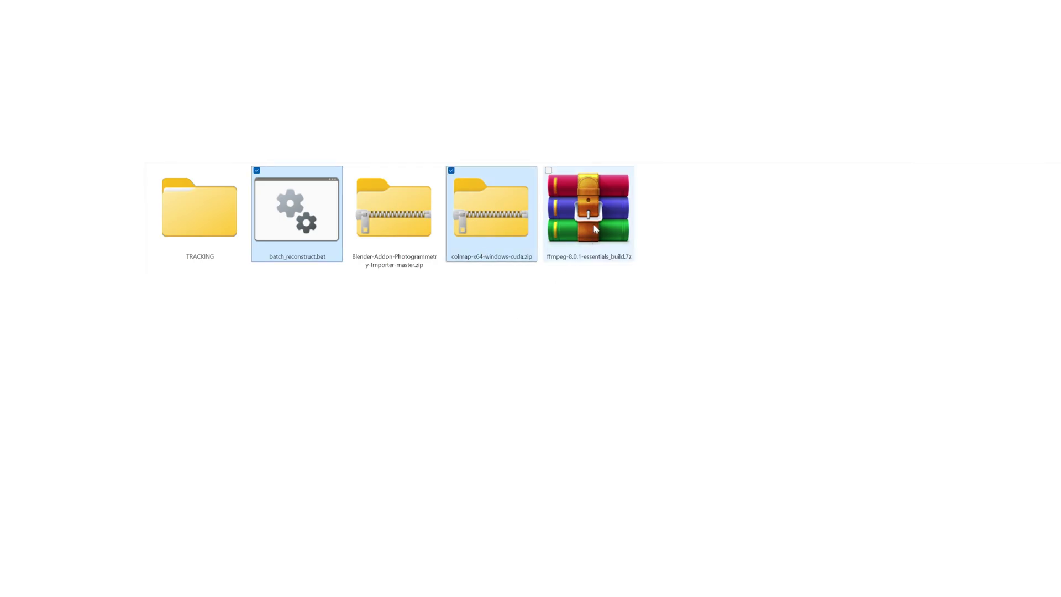
Move the downloads into the numbered folders, extracting the COLMAP zip and FFmpeg build.
key(ctrl+x)
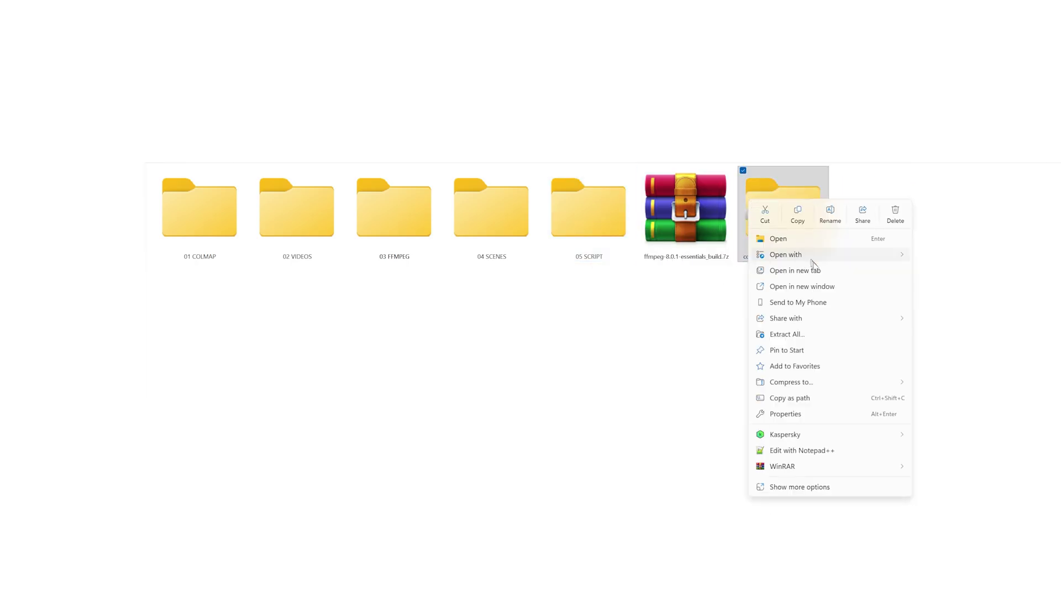
click(808, 336)
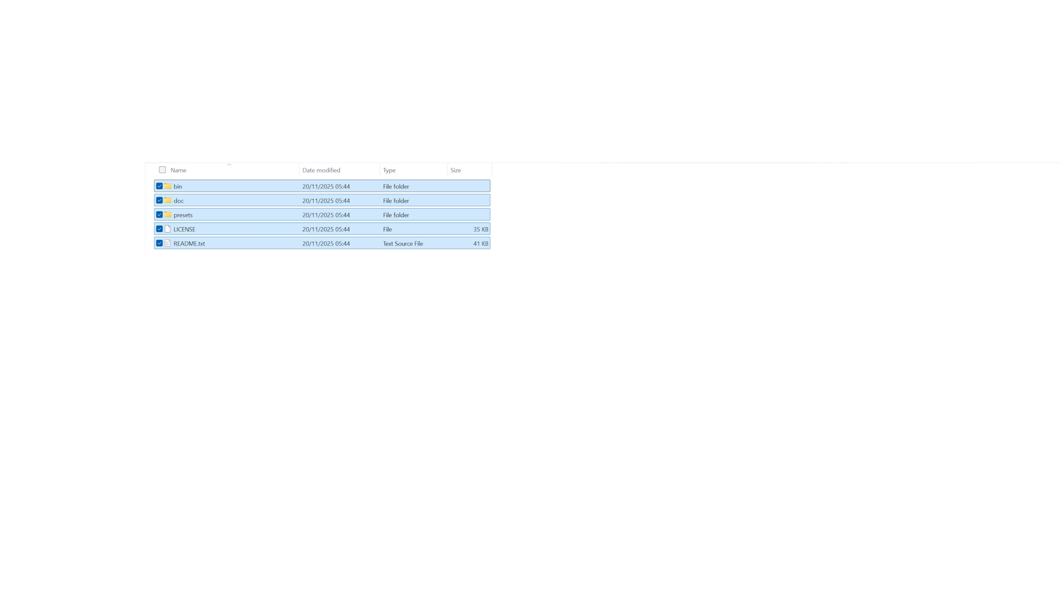
ctrl+click(879, 252)
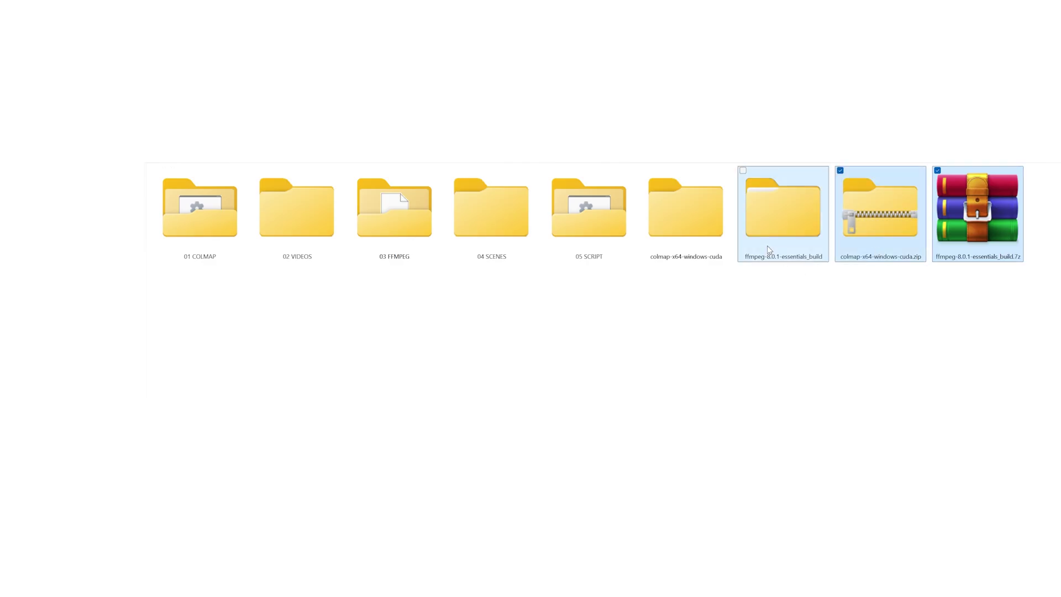
ctrl+click(768, 250)
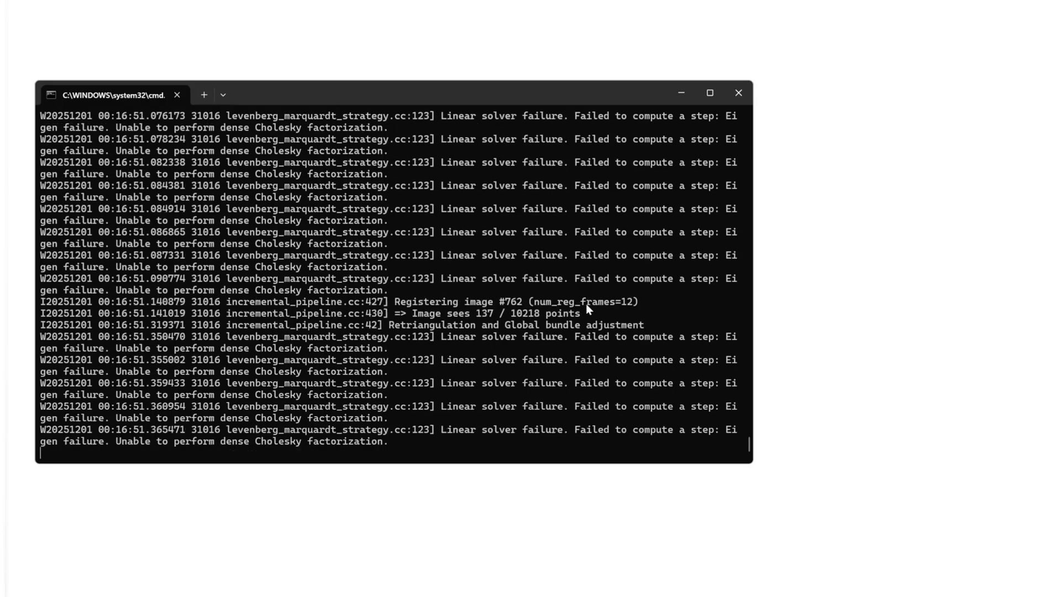
Highlight the Linear solver failure lines in the finished reconstruction's command log.
drag(358, 278, 572, 270)
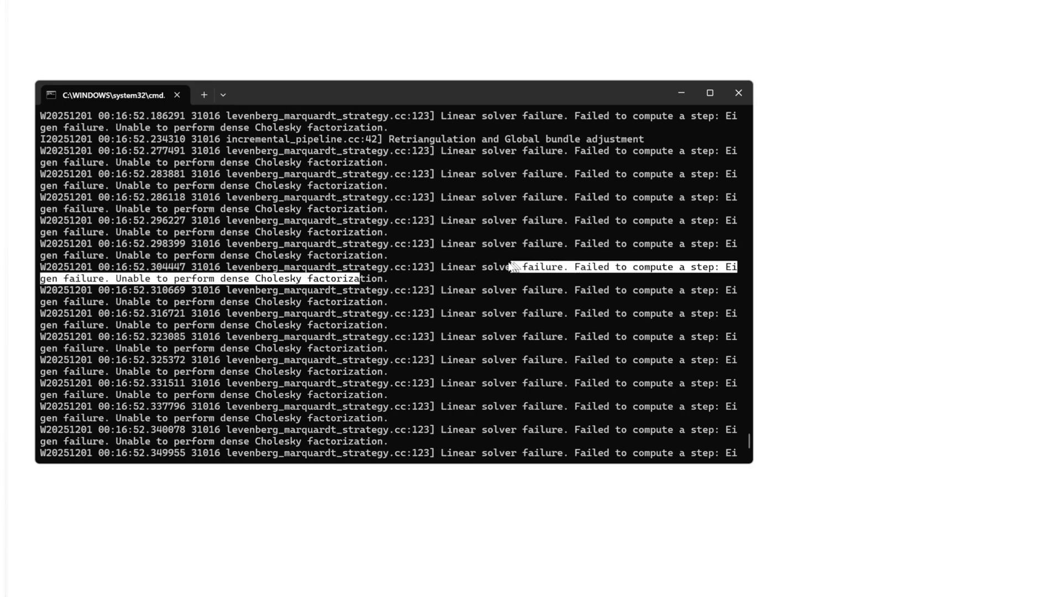
click(487, 264)
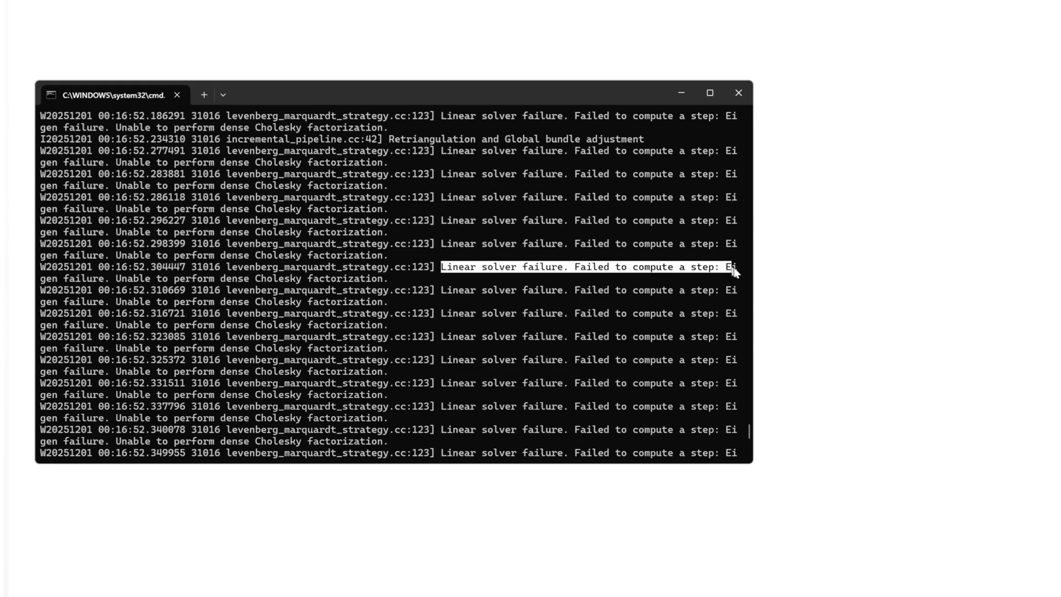
drag(734, 271, 735, 351)
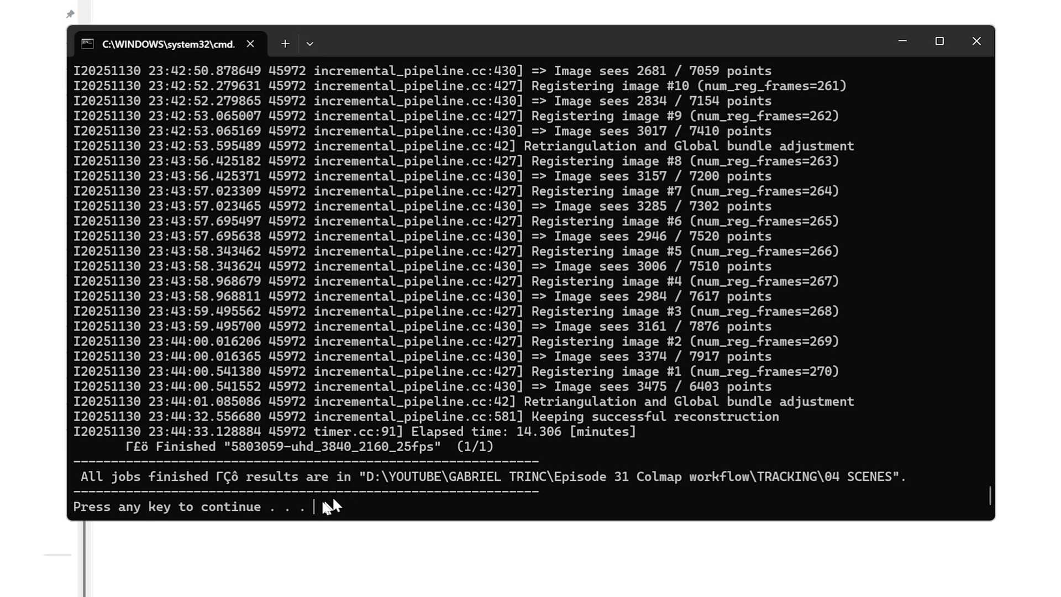
Close the finished COLMAP console window and bring Blender to the front.
key(Return)
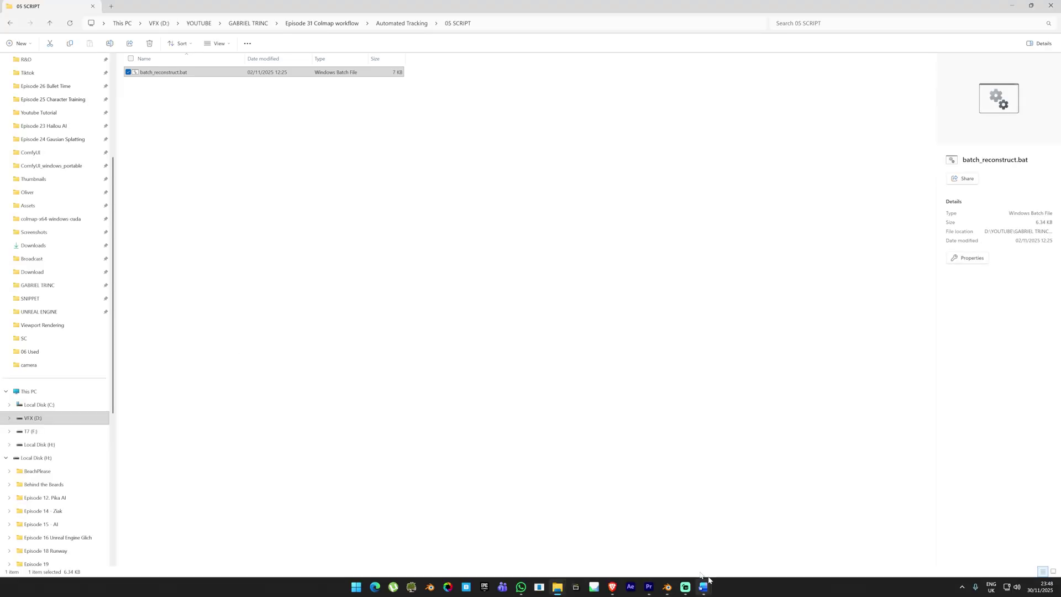
click(663, 590)
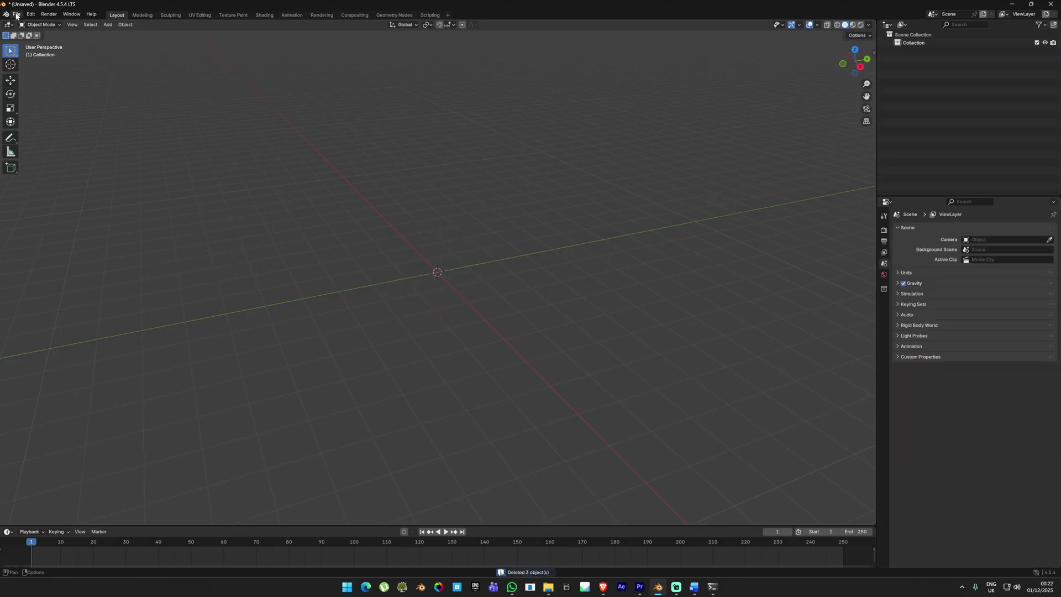
Install Blender-Addon-Photogrammetry-Importer-master.zip from disk in Preferences > Add-ons, then close Preferences.
click(17, 15)
mouse_move(33, 16)
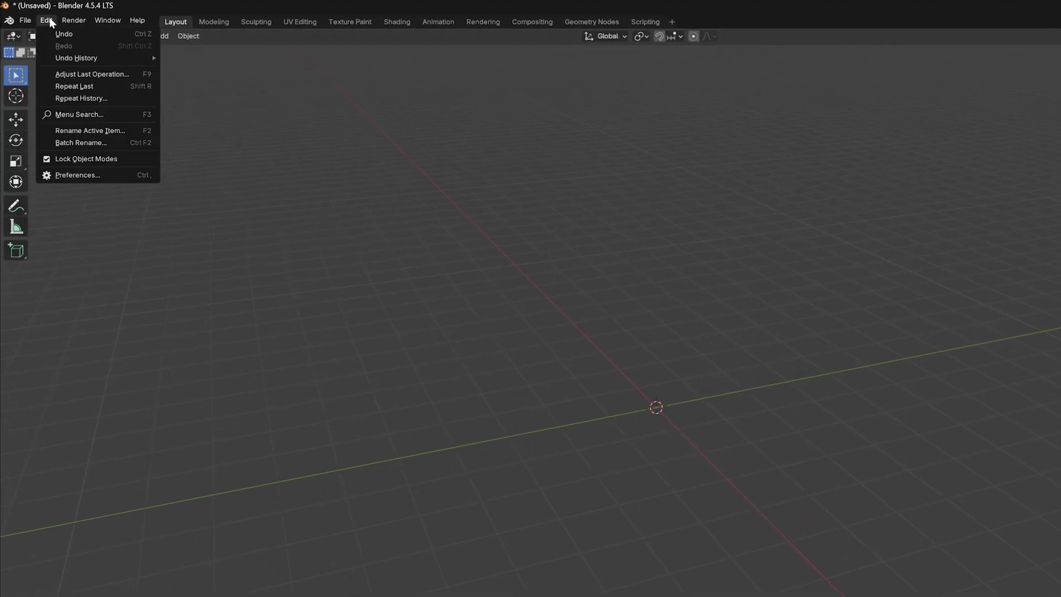
click(81, 177)
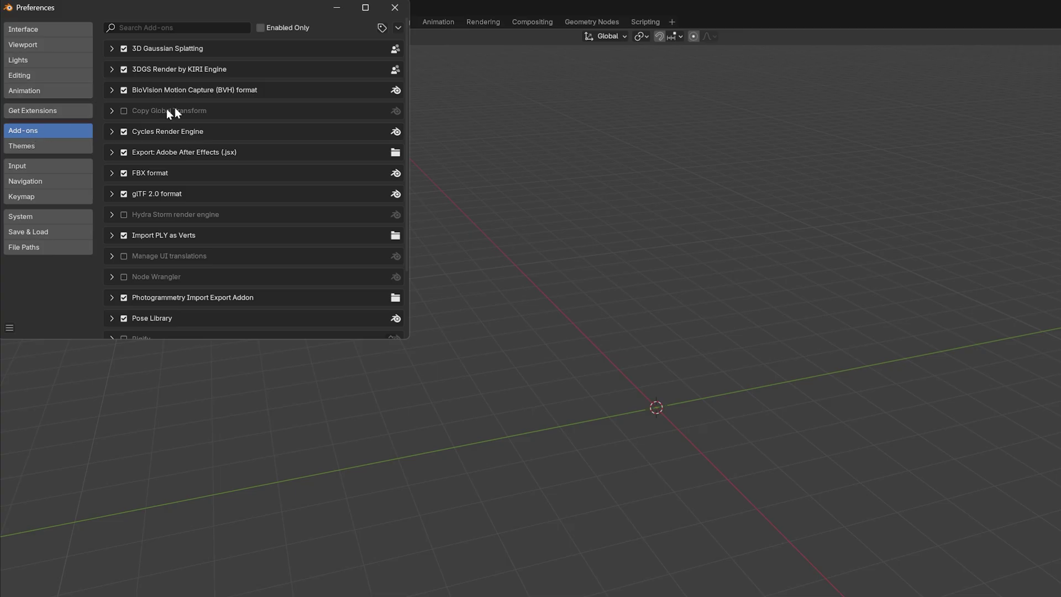
click(398, 28)
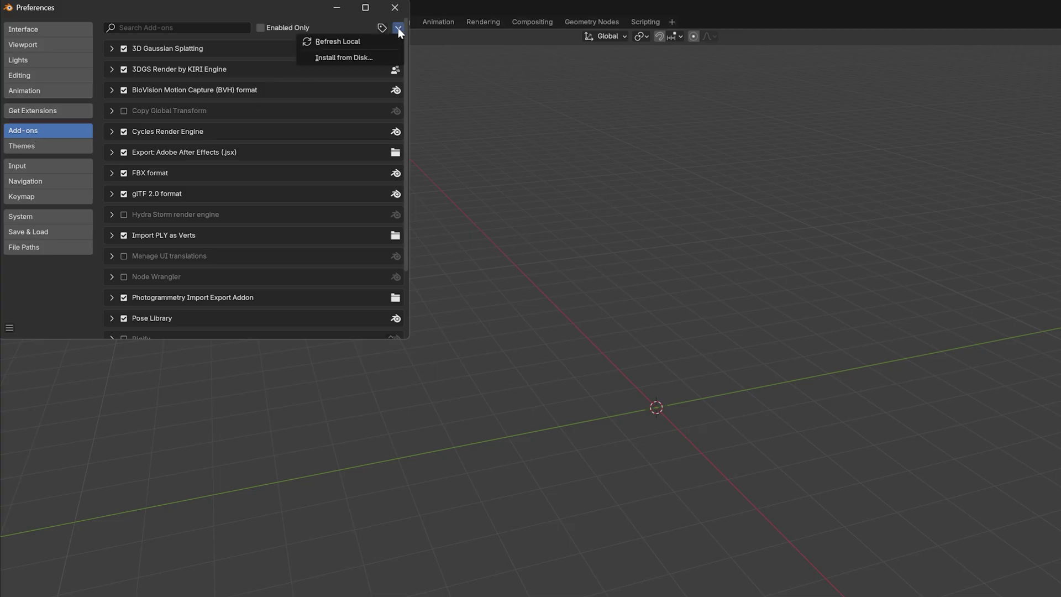
click(373, 56)
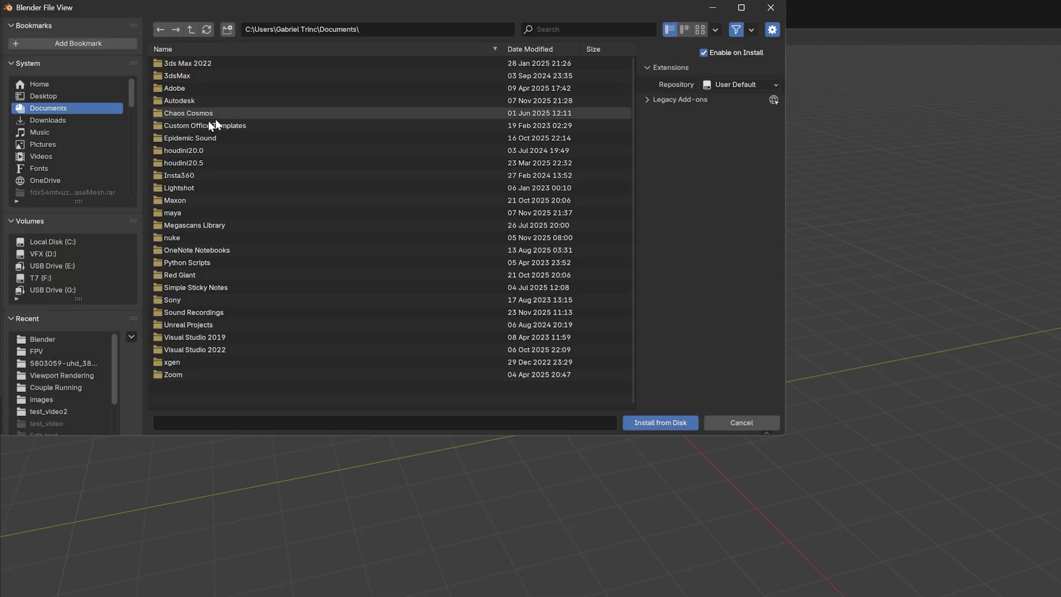
scroll(73, 164, down, 2)
click(81, 178)
double_click(196, 61)
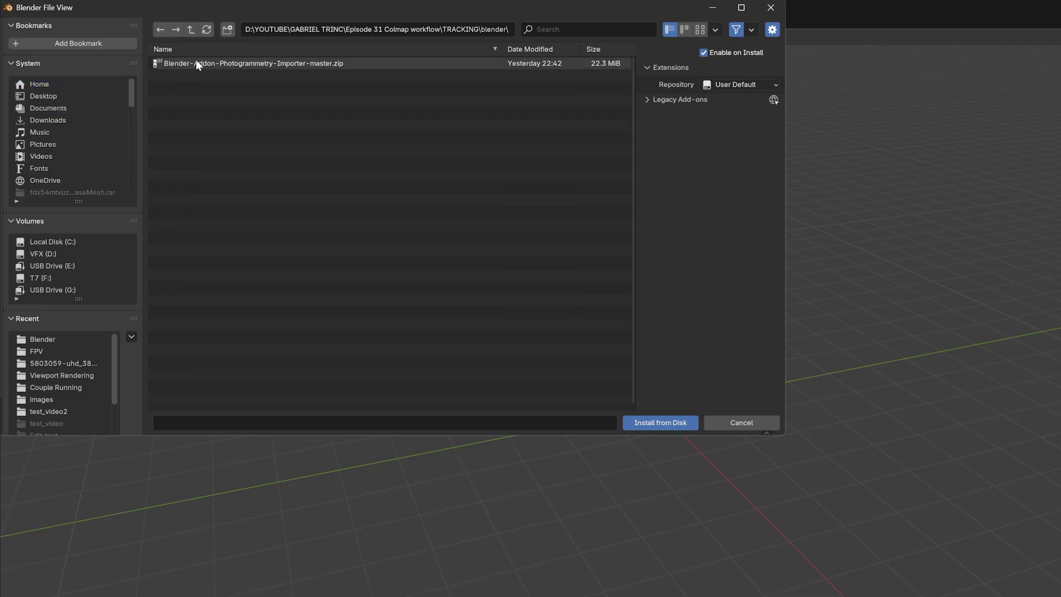
click(196, 63)
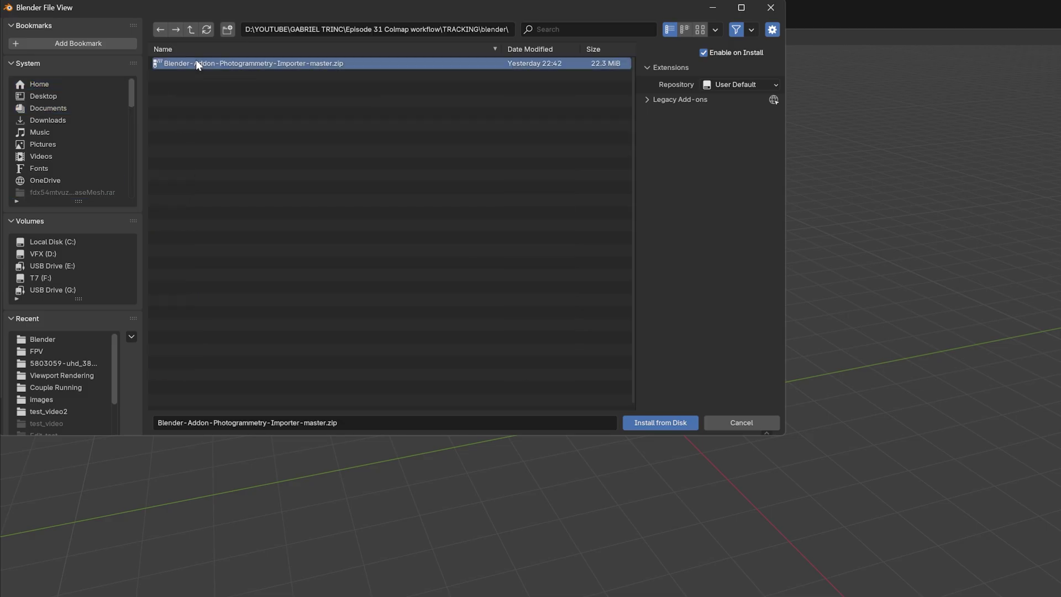
click(645, 421)
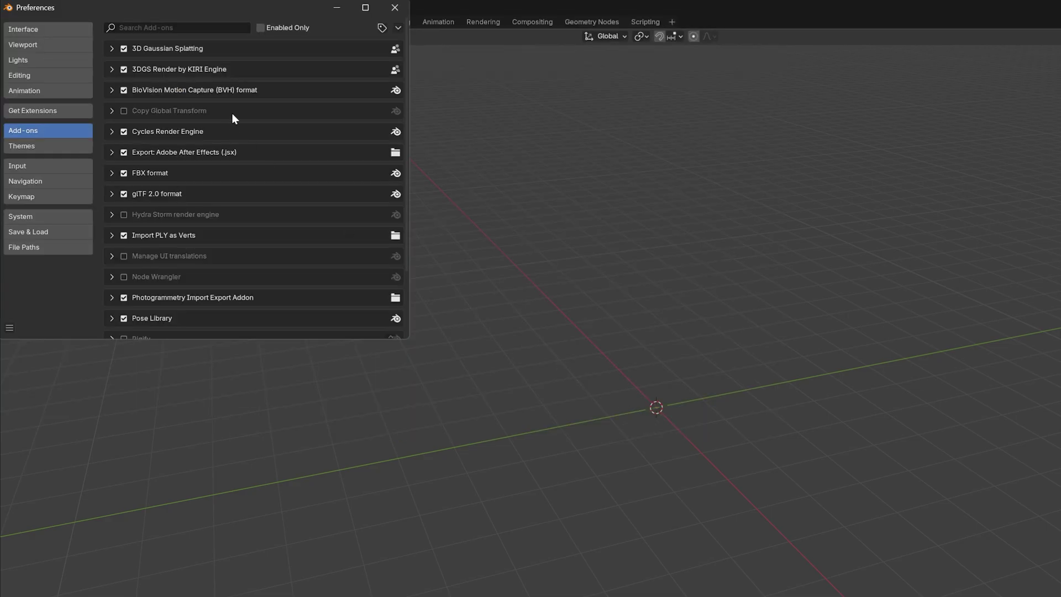
key(alt+F4)
Import the Colmap model from Automated Tracking\04 SCENES\FPV via File > Import.
click(26, 22)
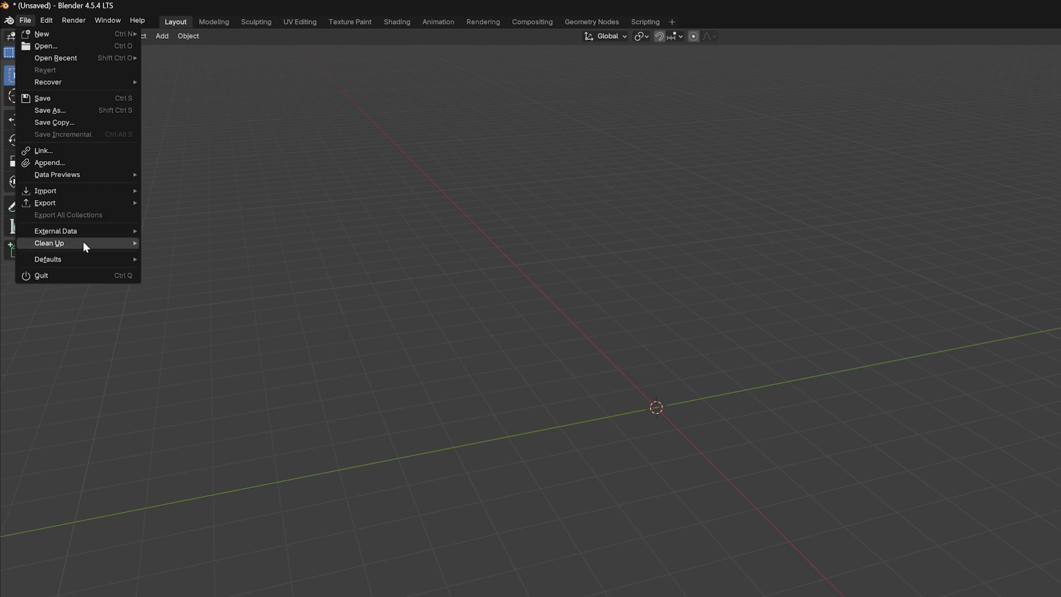
mouse_move(73, 190)
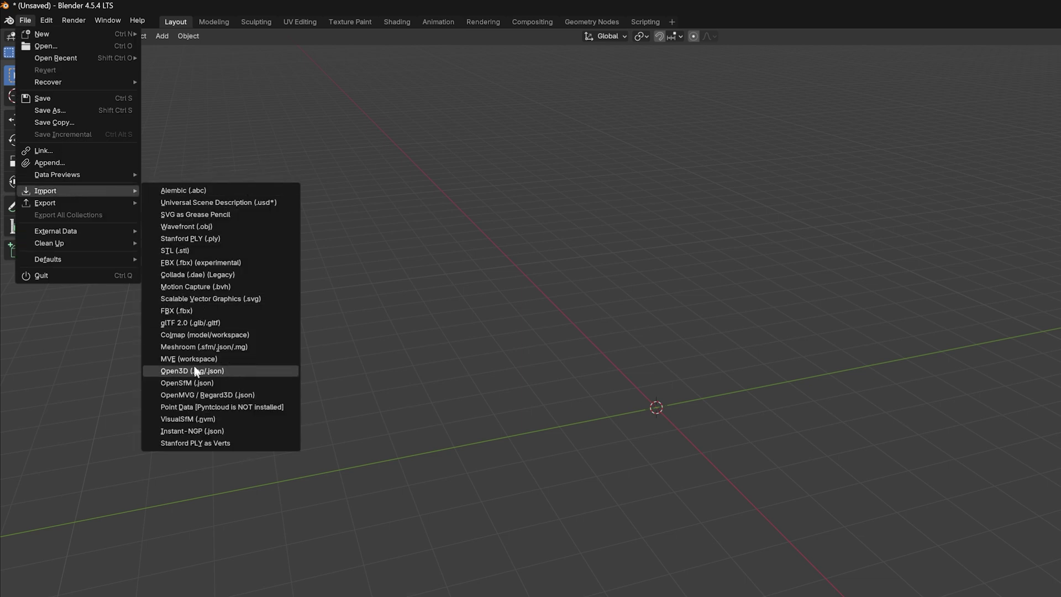
click(194, 335)
scroll(166, 248, down, 2)
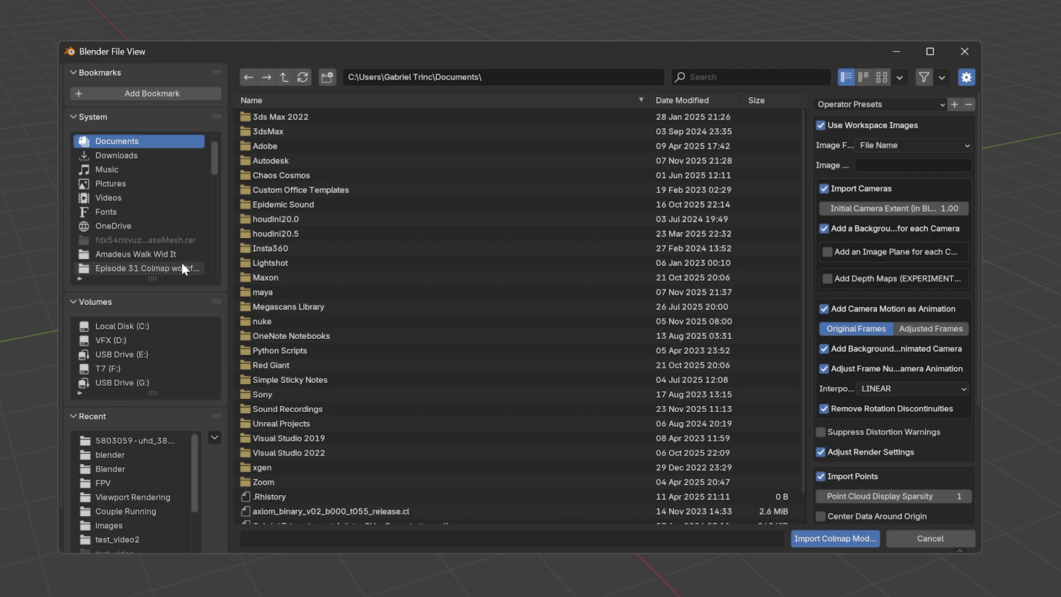
click(179, 266)
double_click(281, 116)
click(282, 161)
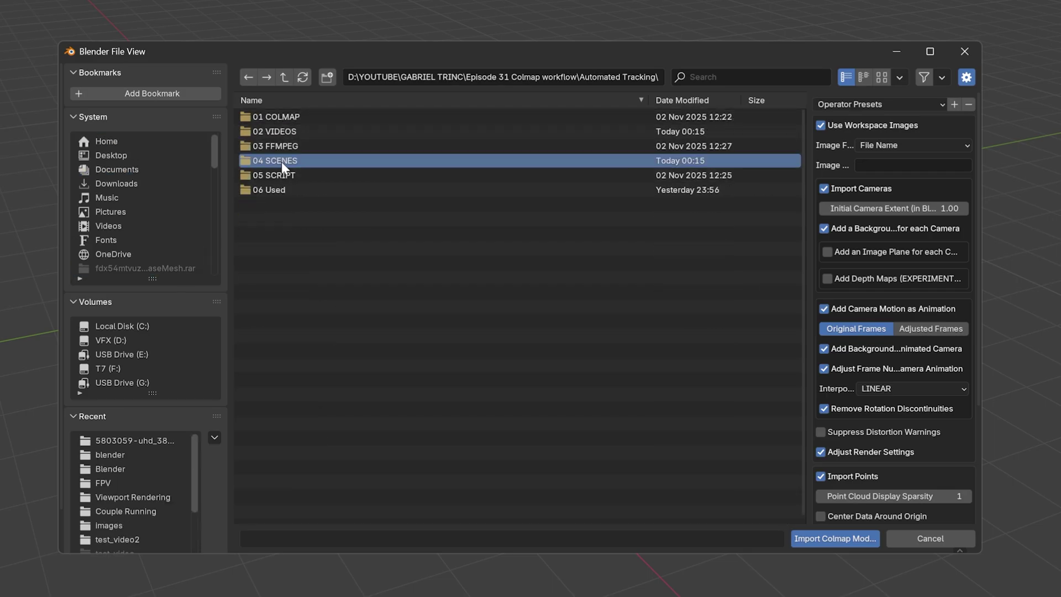
double_click(281, 161)
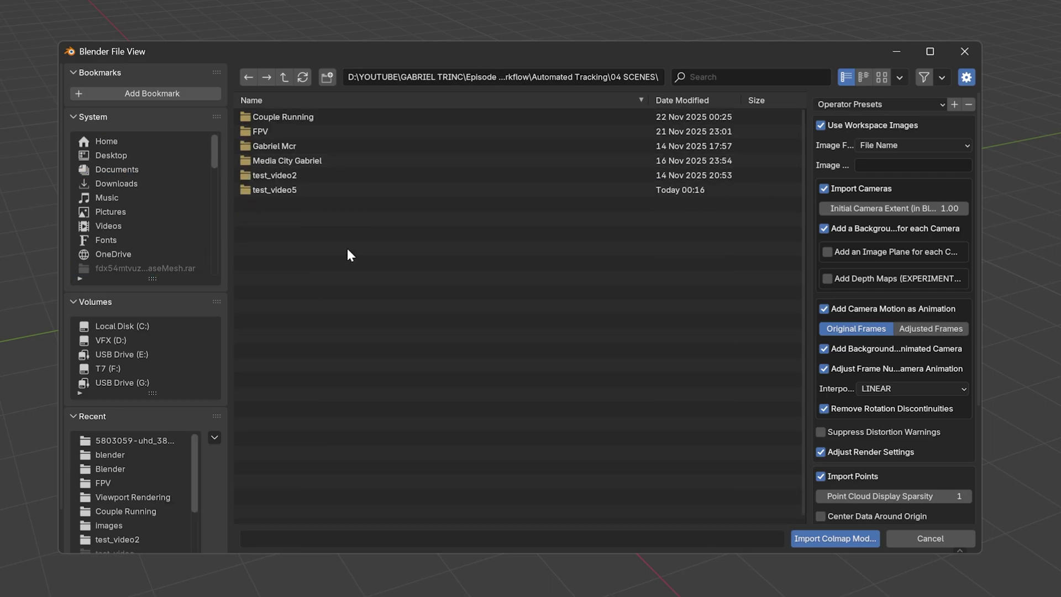
double_click(273, 131)
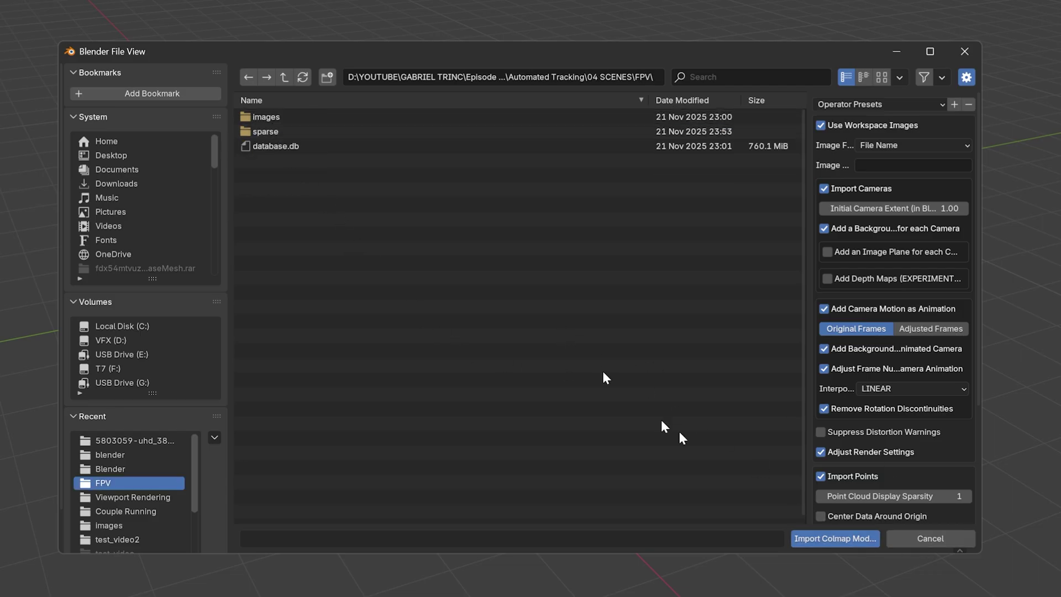
click(860, 536)
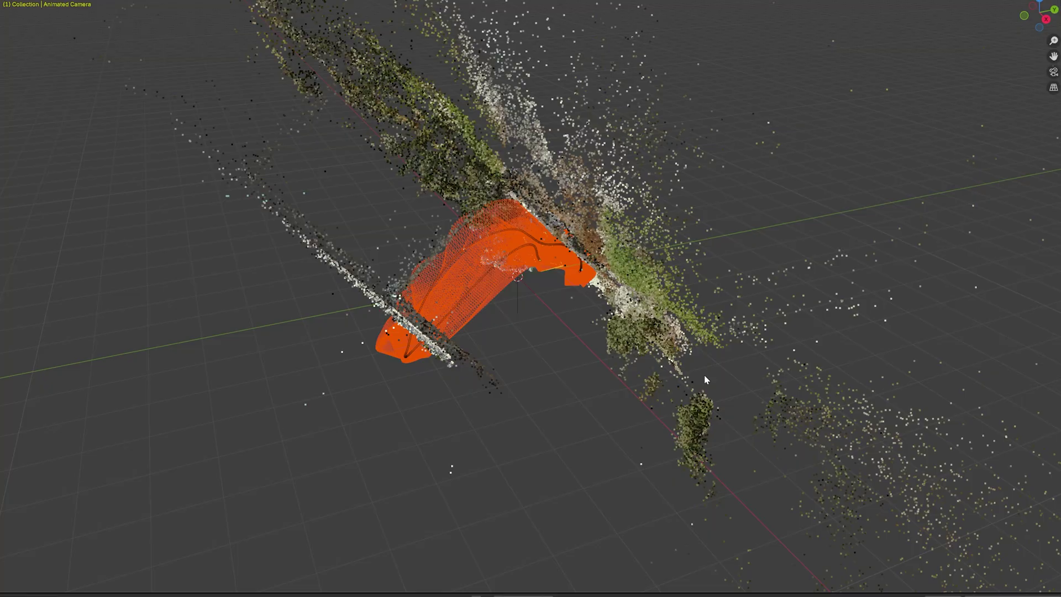
Orbit the viewport to view the point cloud and camera path from above.
middle_drag(528, 320, 590, 157)
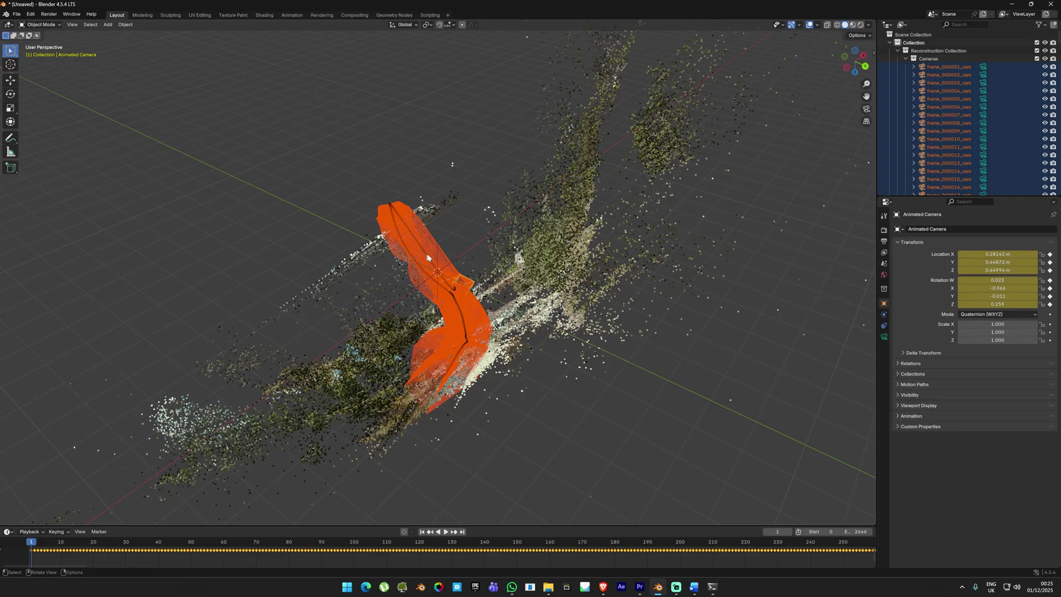
Make the Animated Camera the active viewport camera and hide the per-frame Cameras collection.
click(72, 24)
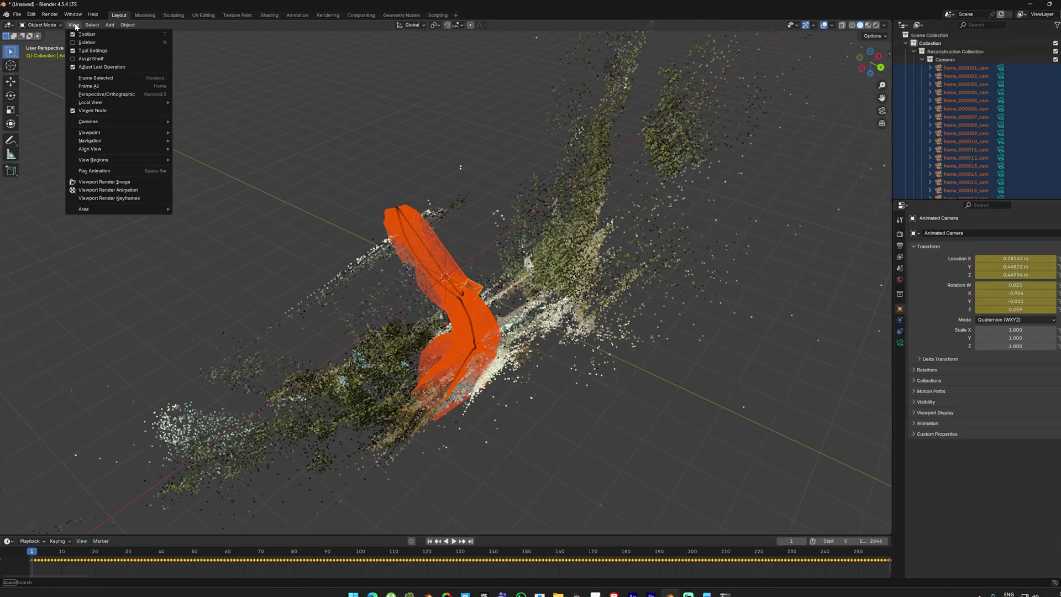
mouse_move(96, 116)
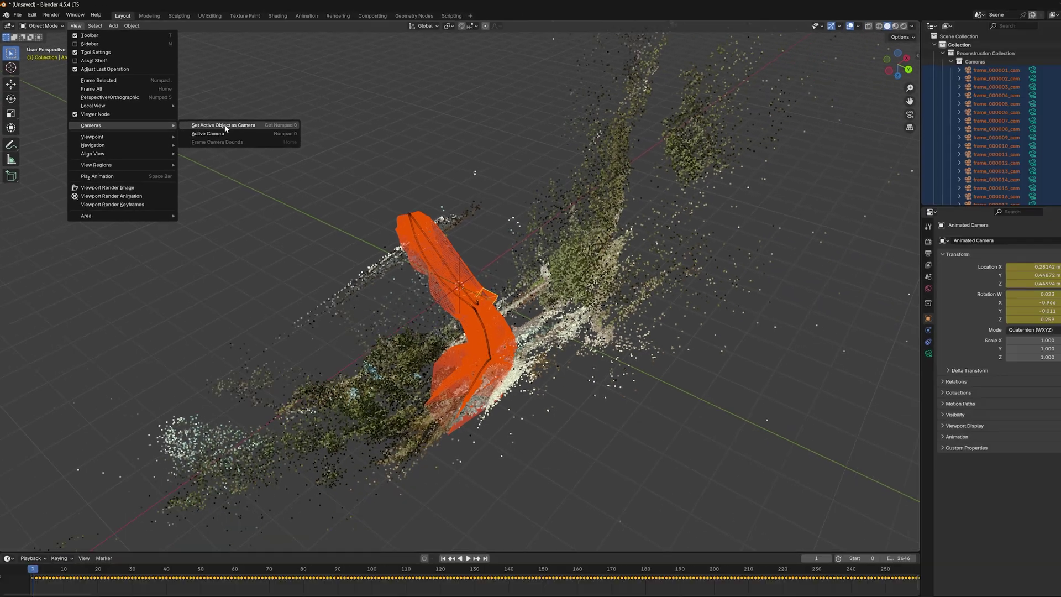
click(320, 177)
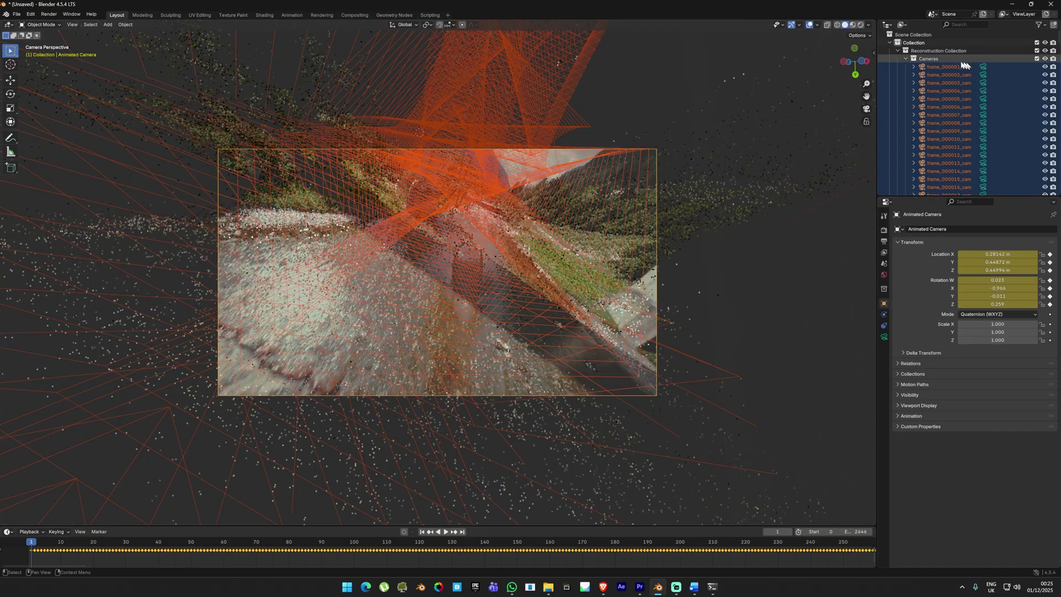
click(1044, 59)
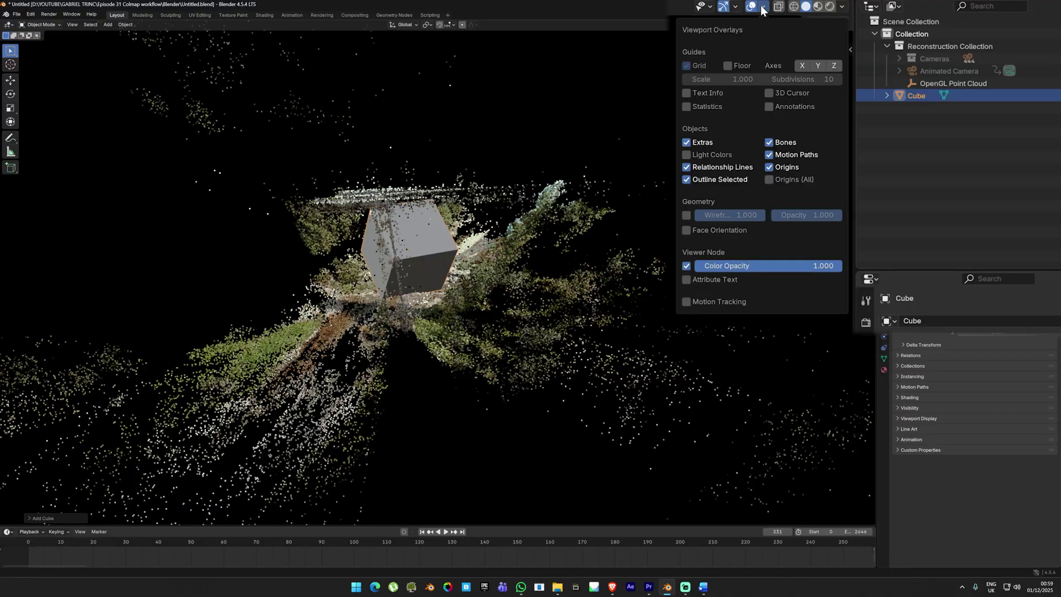
Turn on the viewport floor grid and unhide the Cameras and Animated Camera.
click(728, 66)
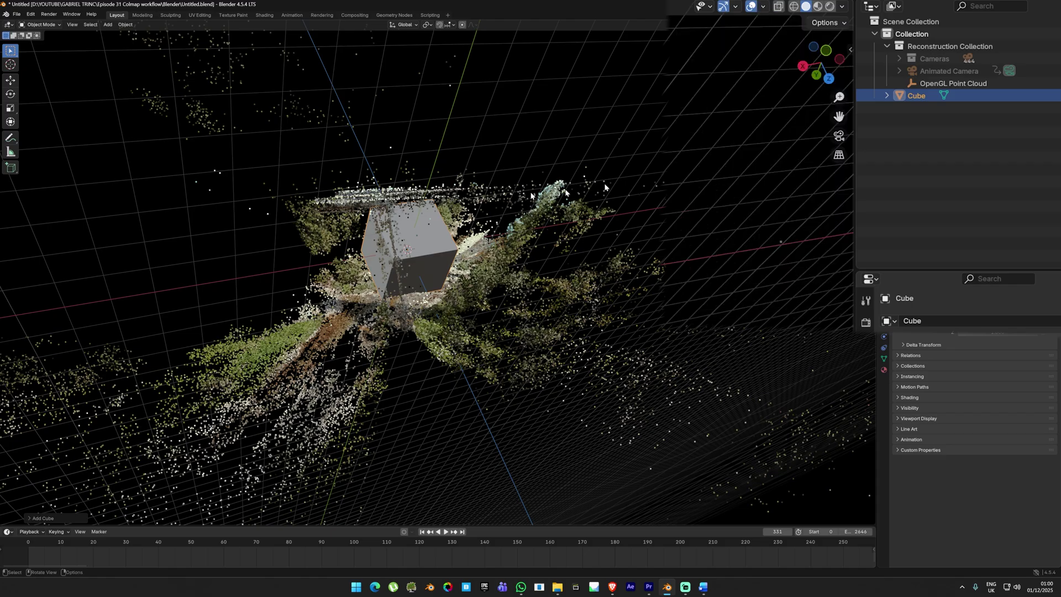
middle_drag(609, 221, 727, 206)
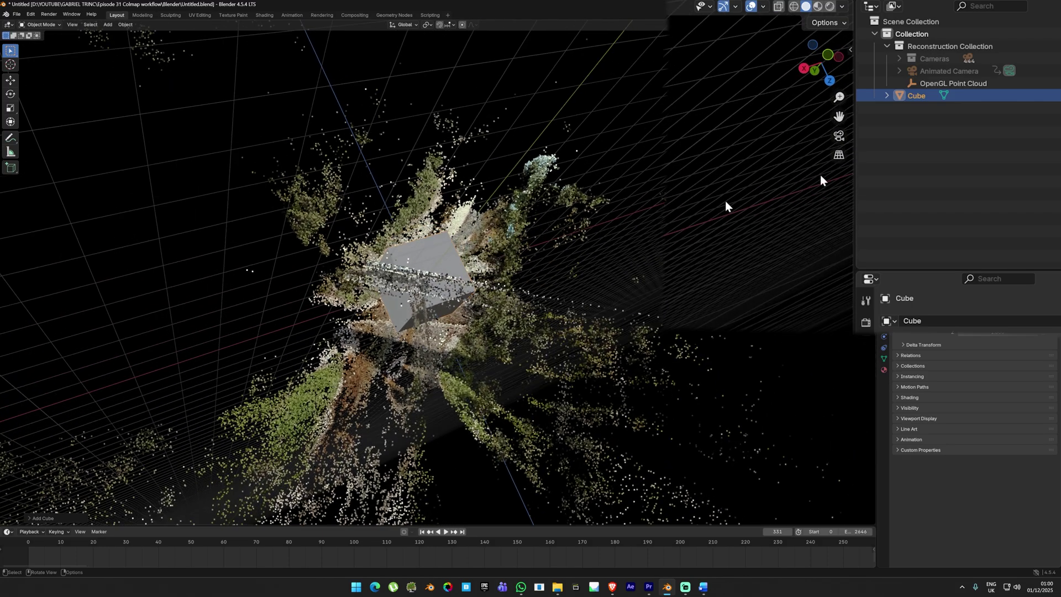
drag(1045, 91, 1045, 79)
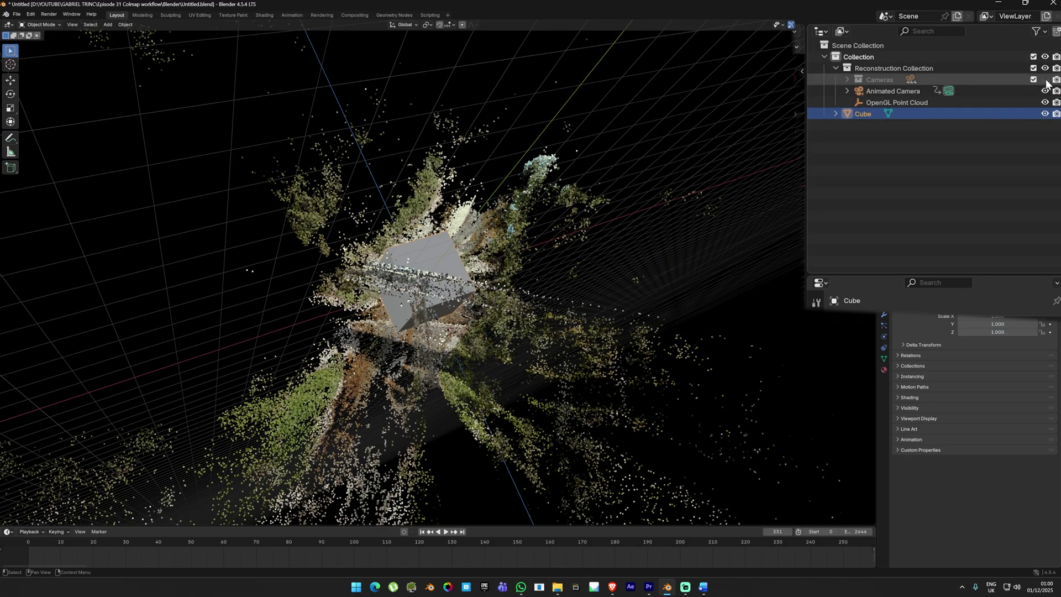
Hide the reference Cube and select the OpenGL Point Cloud.
click(1045, 114)
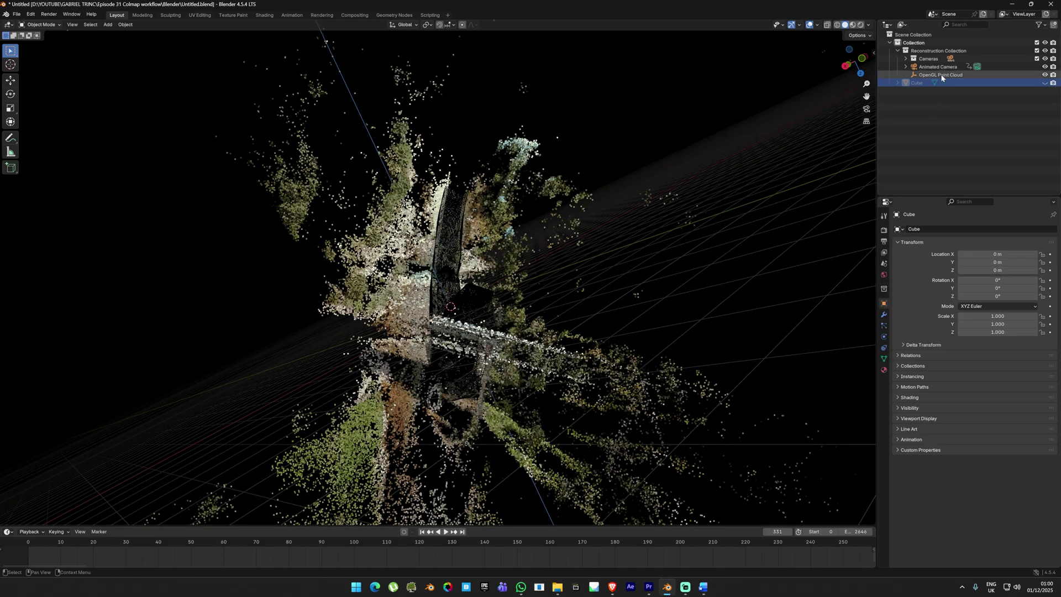
click(942, 76)
middle_drag(719, 166, 86, 98)
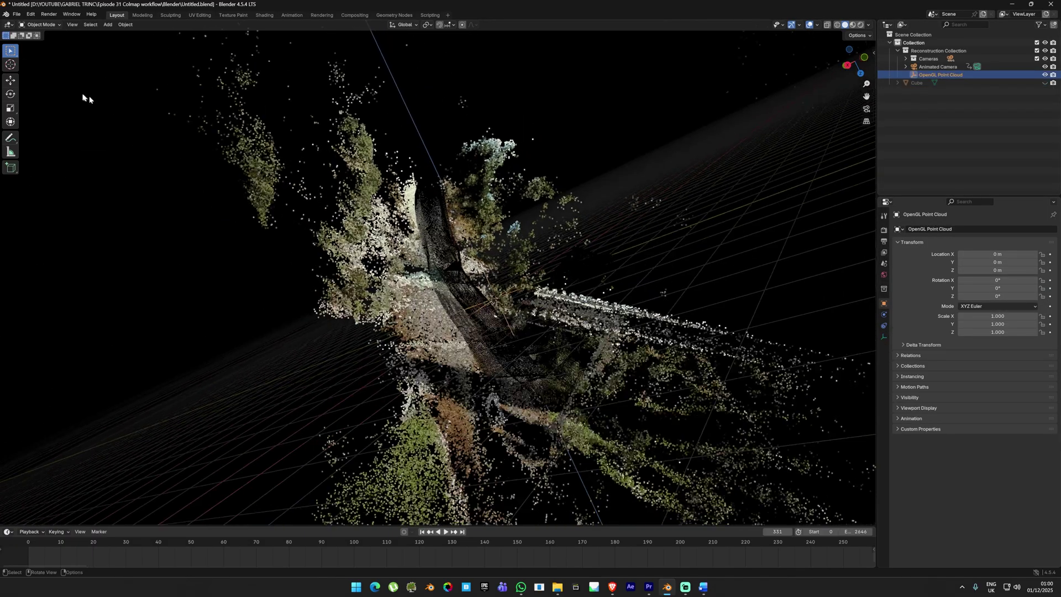
middle_drag(427, 265, 449, 265)
Parent the Animated Camera to the OpenGL Point Cloud as Object.
click(450, 267)
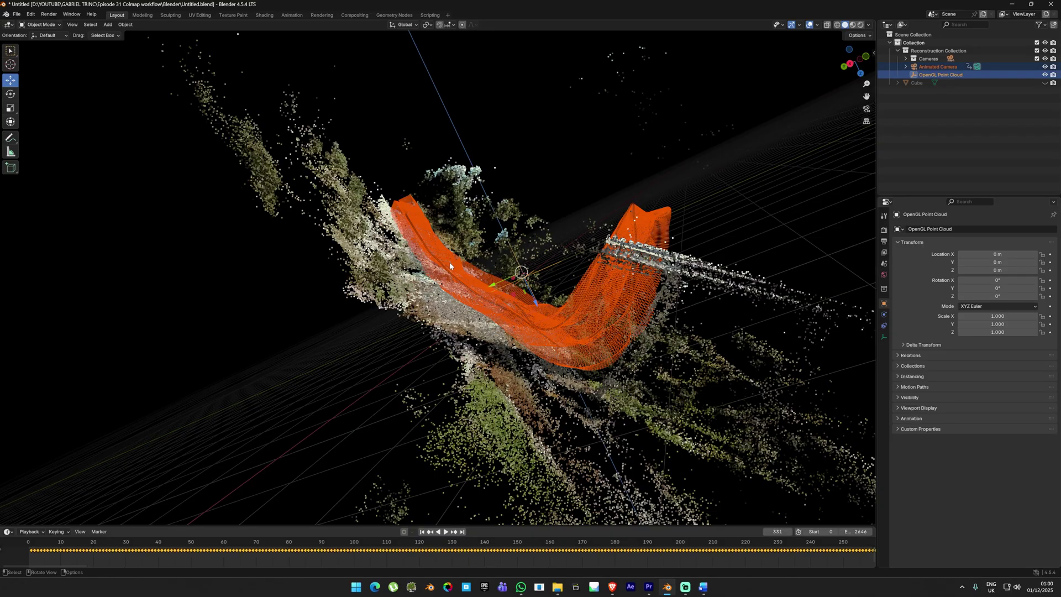
key(ctrl+p)
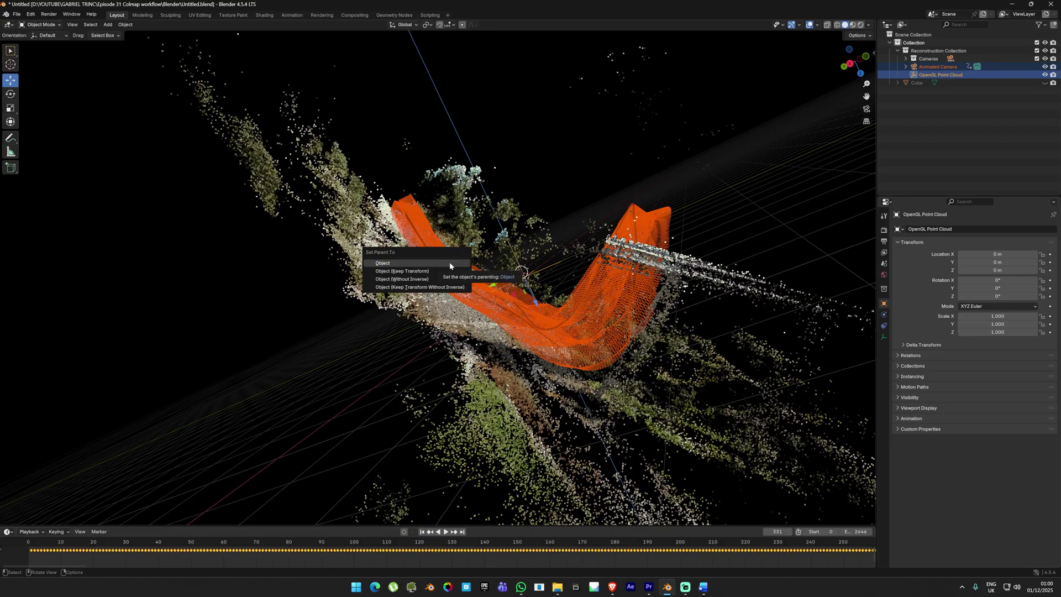
click(448, 264)
Rotate the point cloud about X to 37.541° and switch to an orthographic axis view.
key(r)
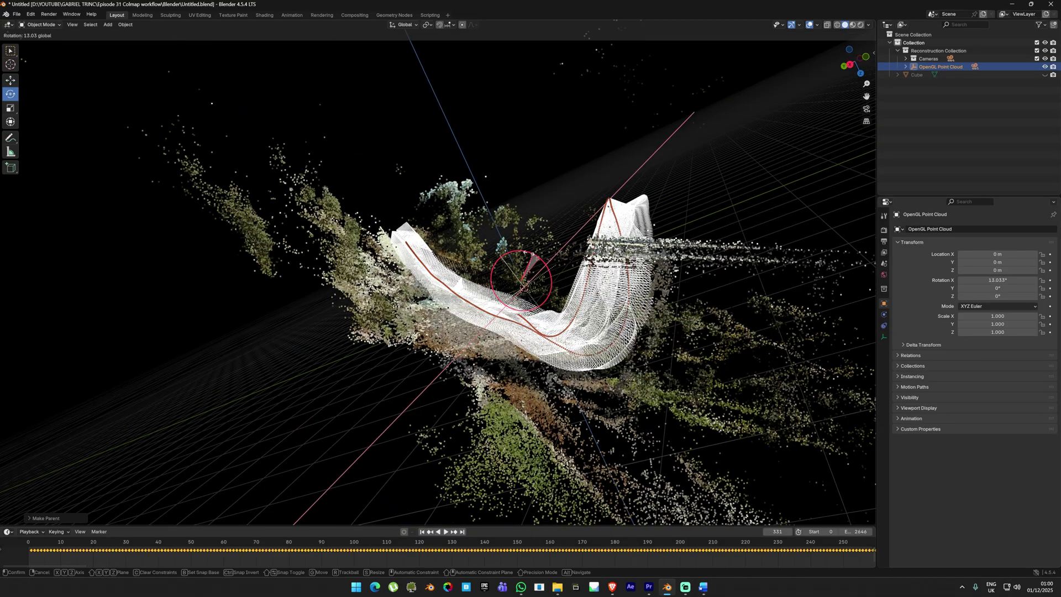
drag(525, 253, 522, 244)
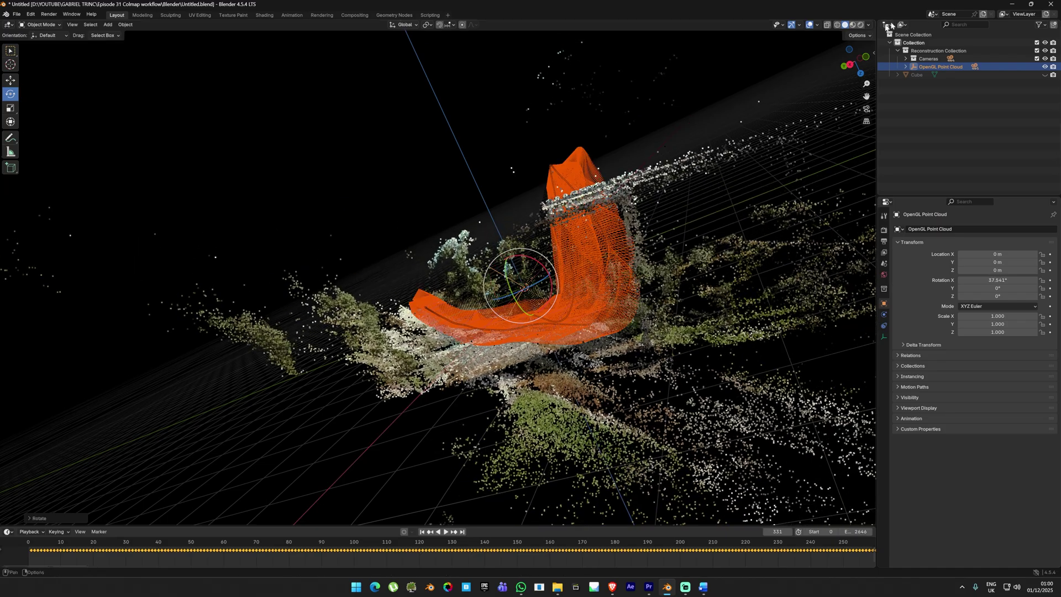
click(866, 57)
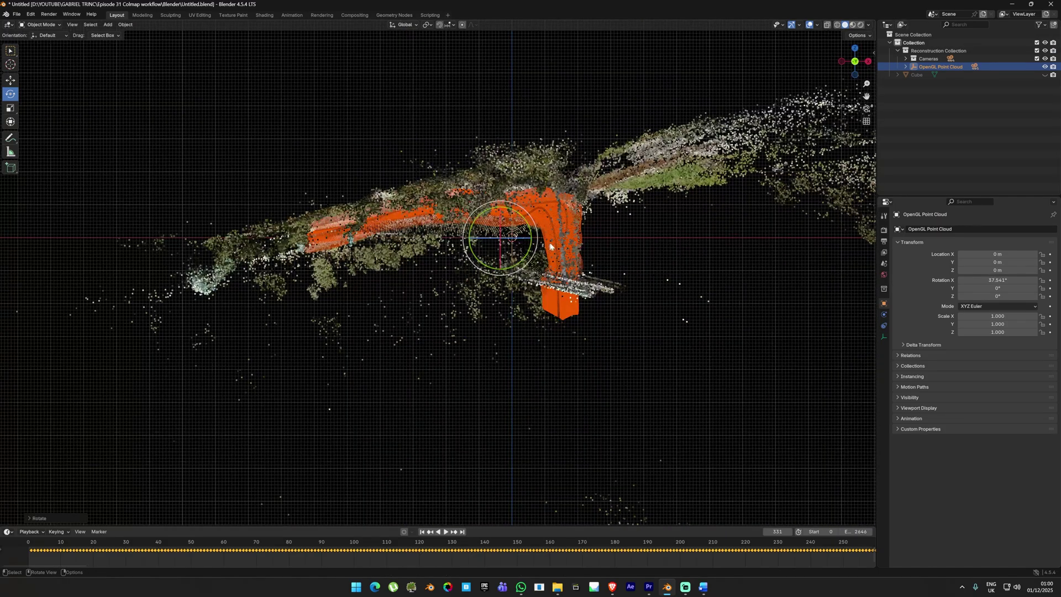
drag(551, 247, 379, 271)
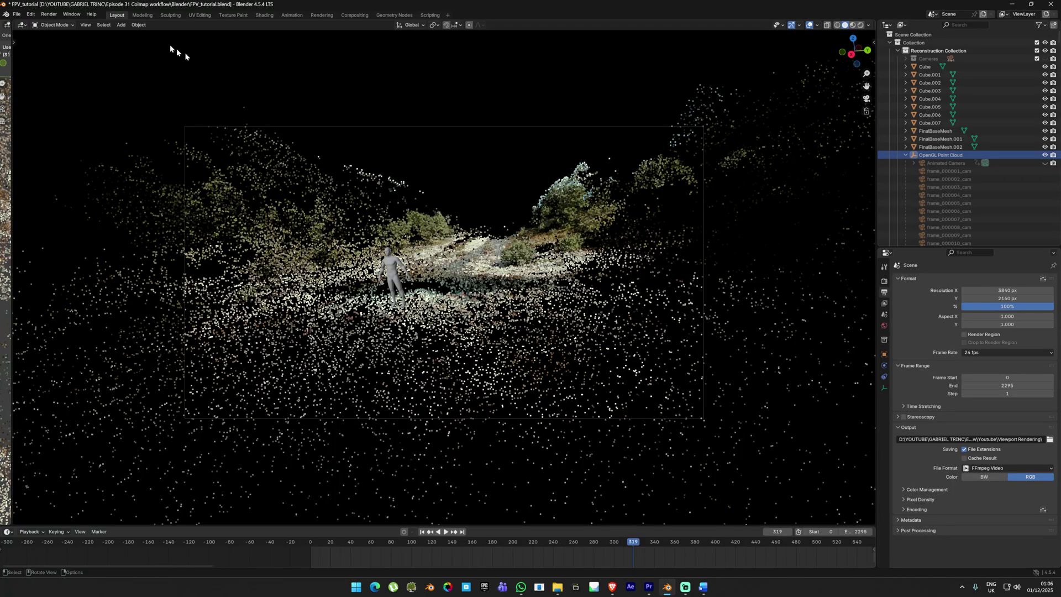
Open the View menu to begin rendering a viewport animation.
click(86, 25)
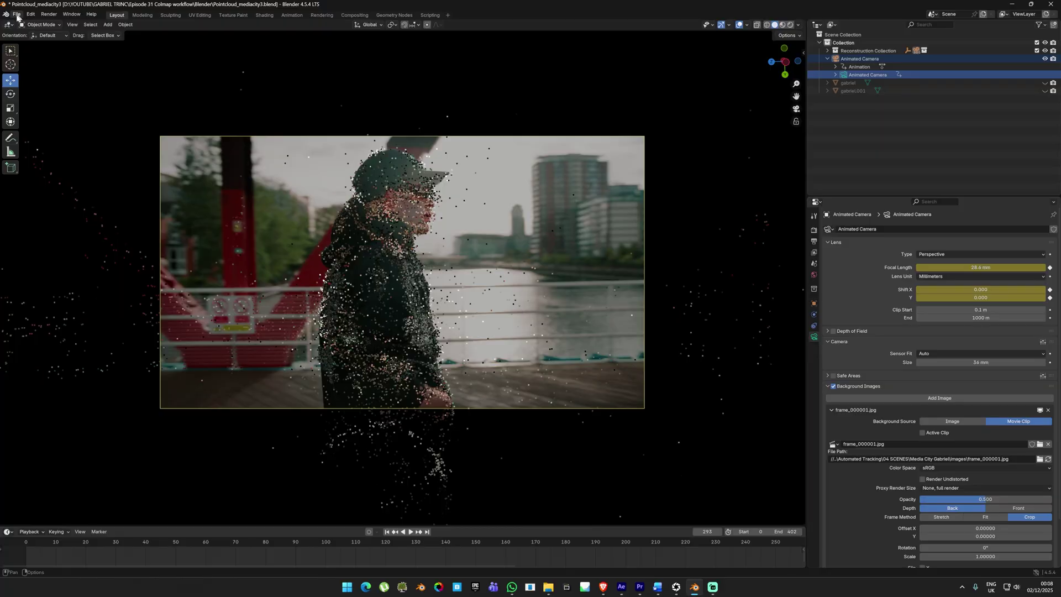
Export the Animated Camera as an Adobe After Effects .jsx file named Pointcloud_mediacity3.jsx.
click(17, 15)
mouse_move(38, 135)
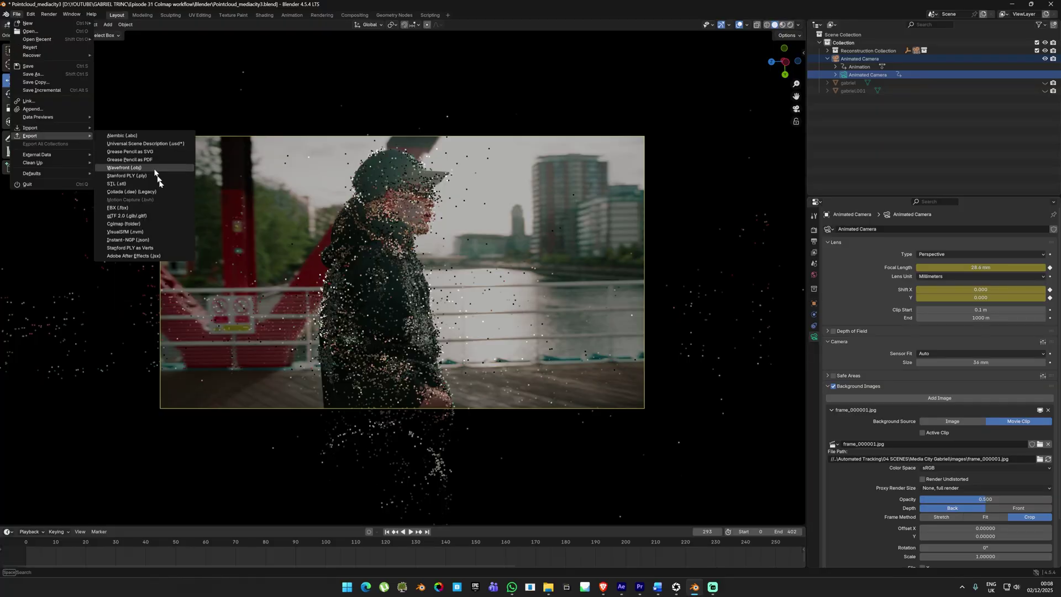
click(156, 257)
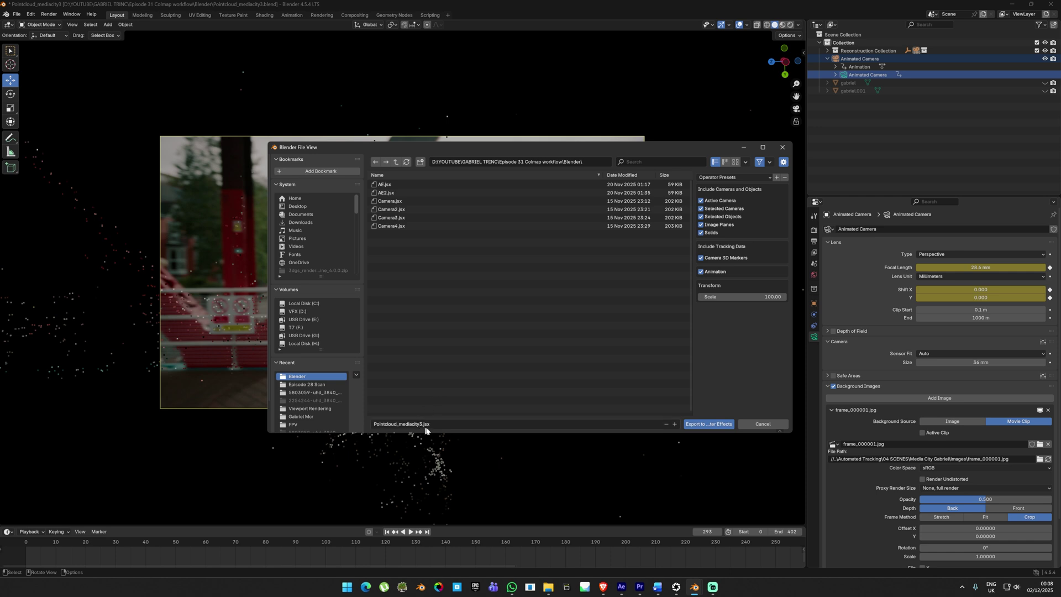
click(698, 431)
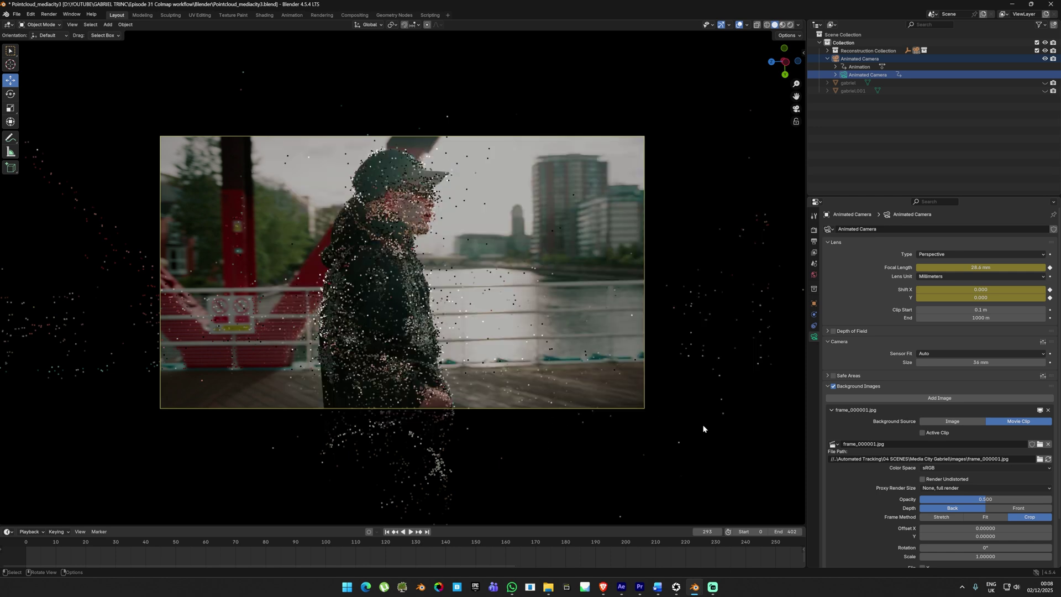